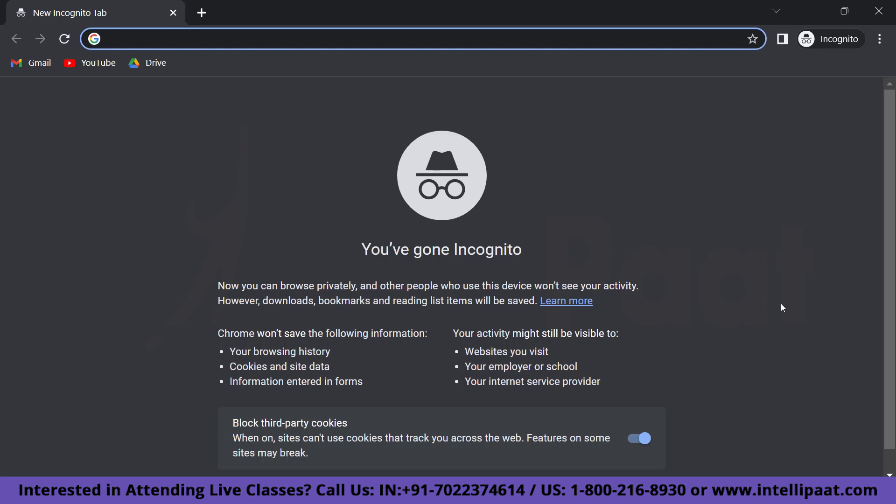
Search the web for "google analytics 4"
text(google )
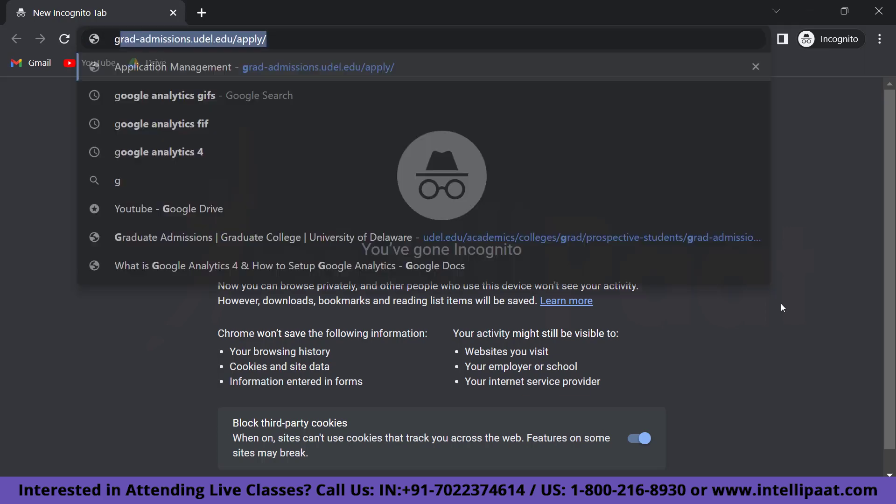
text(analytics gifs)
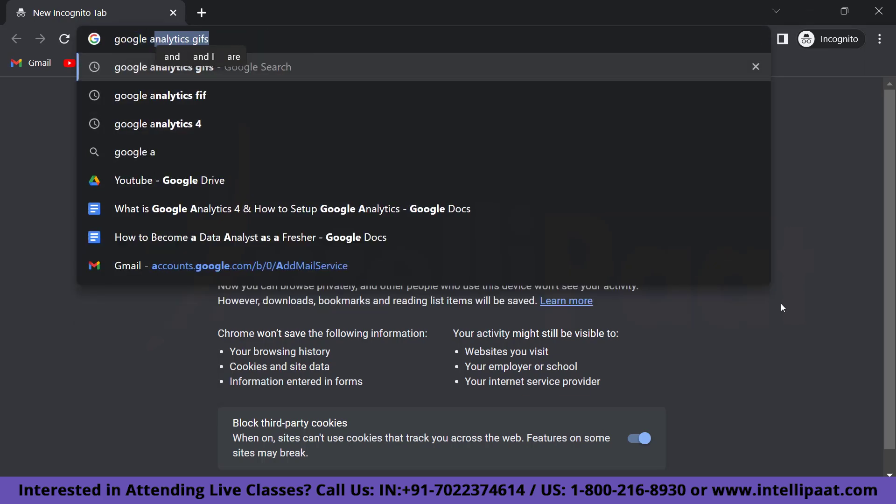
key(Down)
key(Down)
key(Down)
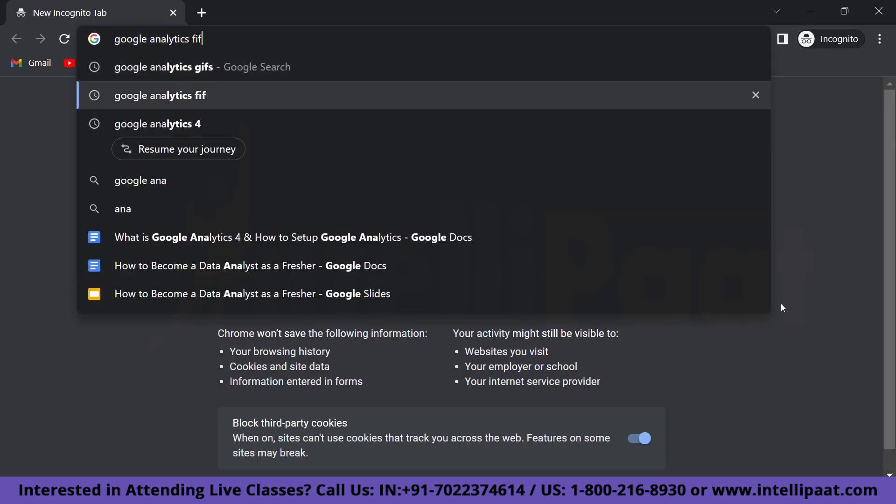
key(Up)
key(Return)
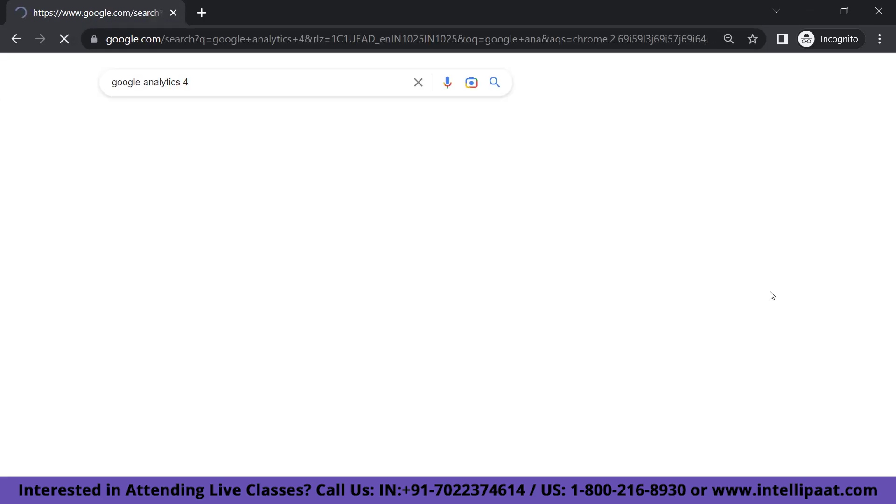
Open the Google Analytics site from the search results and start measuring to reach the account creation form
scroll(474, 197, down, 6)
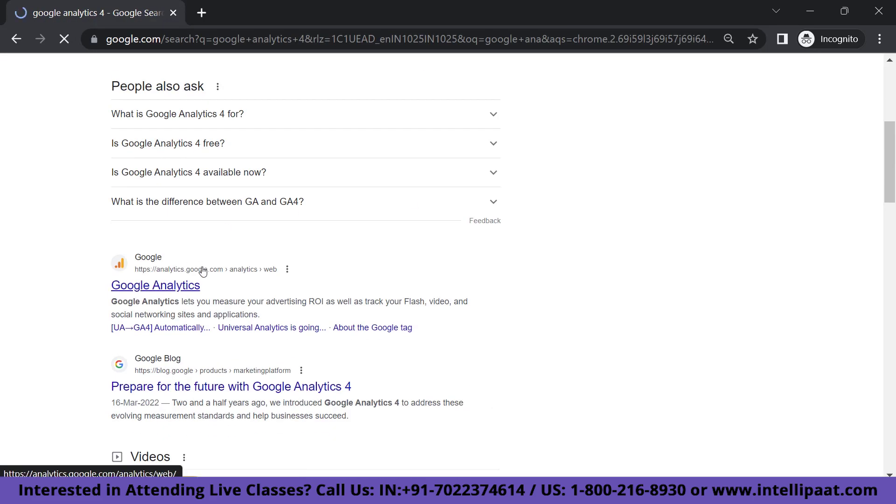
click(160, 290)
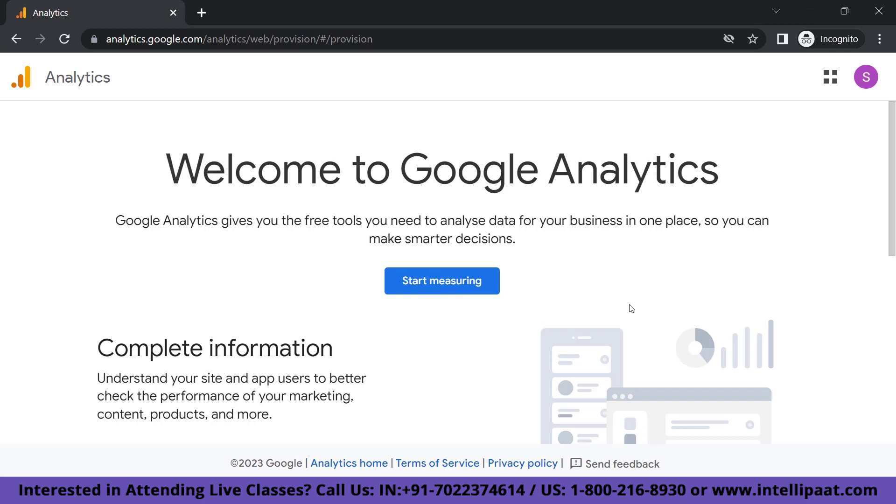
click(463, 293)
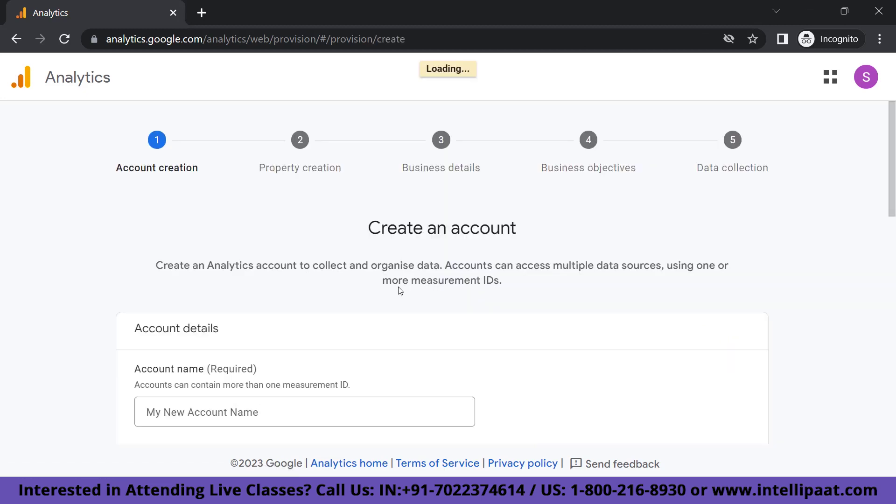
Name the new Analytics account "GA4 Setup"
scroll(330, 299, down, 3)
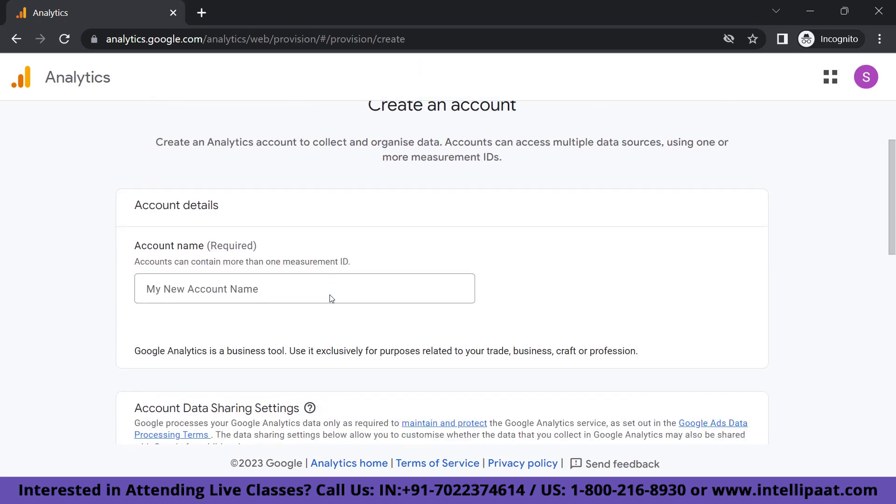
scroll(275, 335, up, 2)
click(276, 334)
text(GA4 Setup)
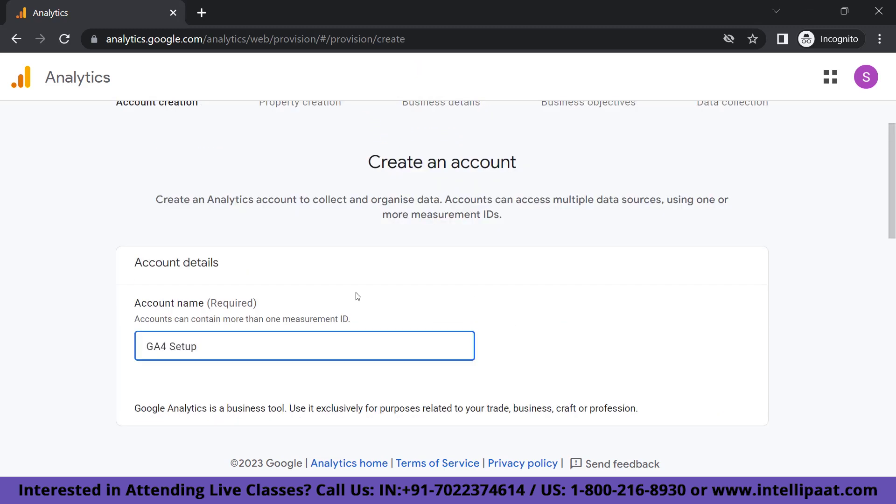
Review the account data sharing settings, keep them as they are and proceed to property creation
scroll(357, 297, down, 6)
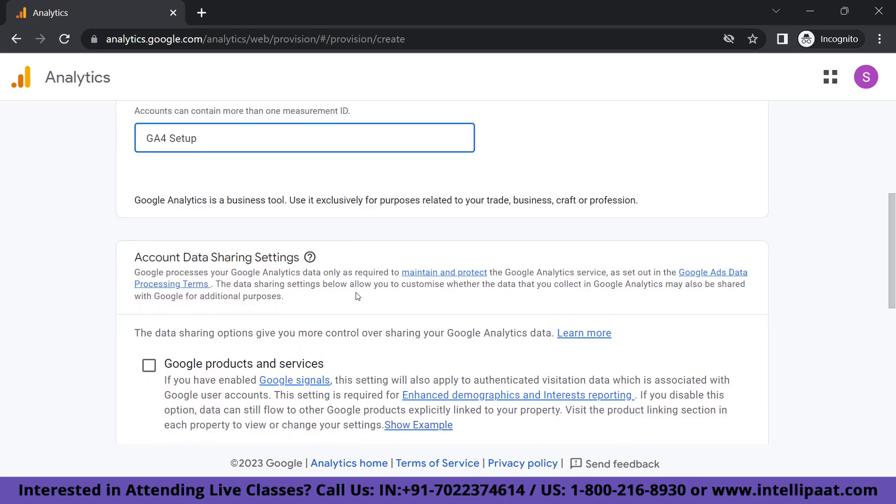
scroll(357, 296, down, 2)
scroll(351, 338, up, 5)
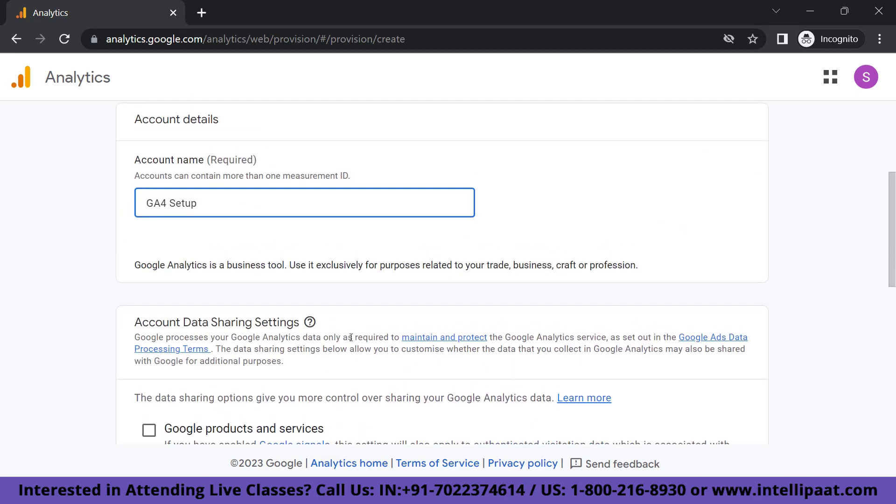
scroll(325, 280, up, 4)
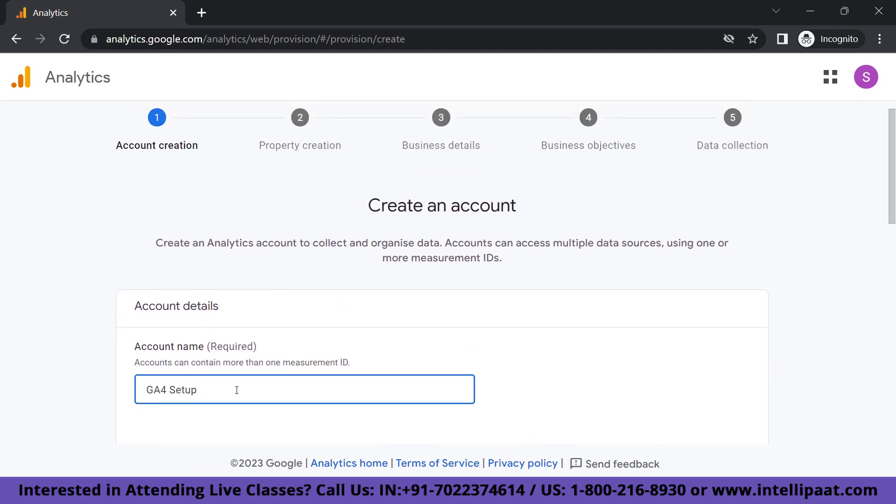
scroll(245, 392, down, 5)
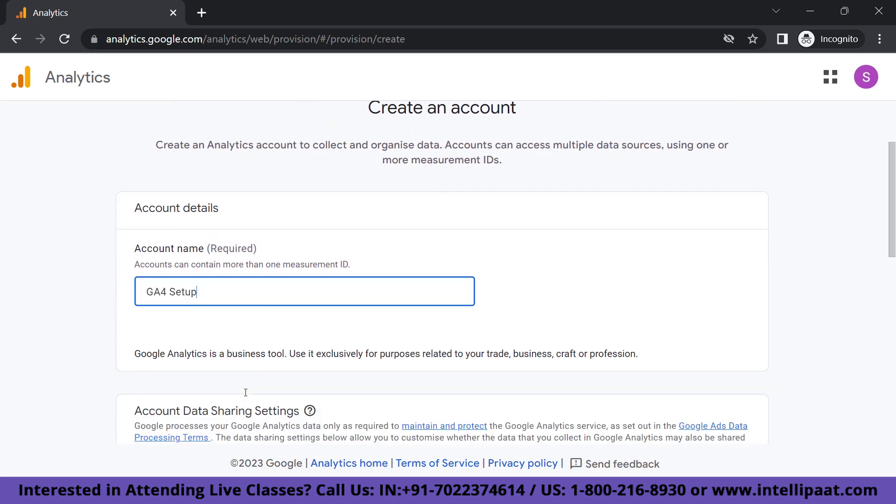
scroll(246, 392, down, 9)
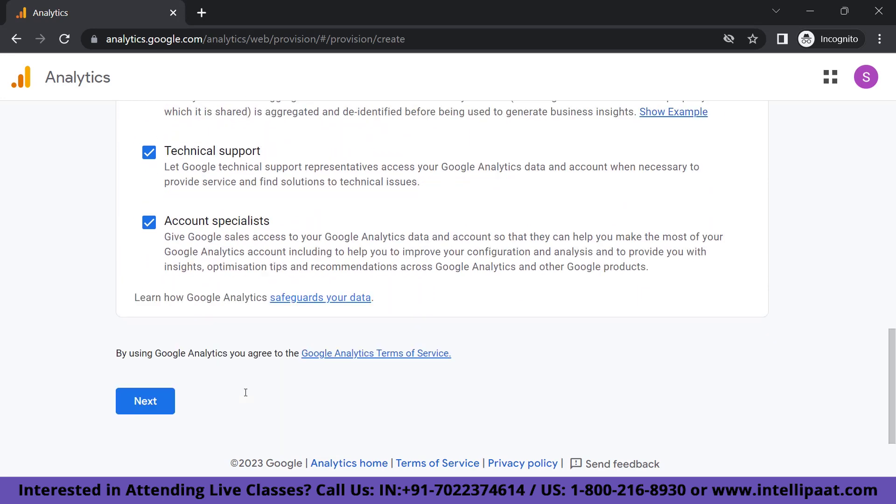
click(135, 396)
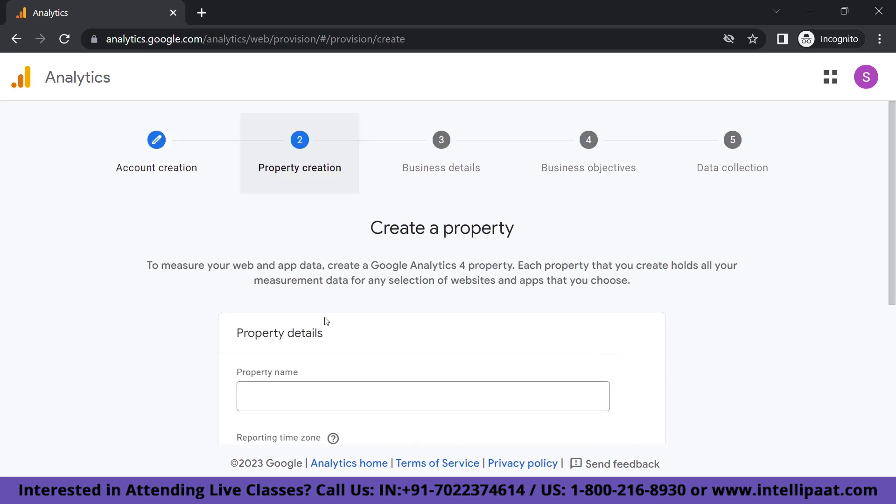
Name the new property "Intellipaat GA4"
scroll(323, 378, down, 1)
scroll(330, 290, down, 3)
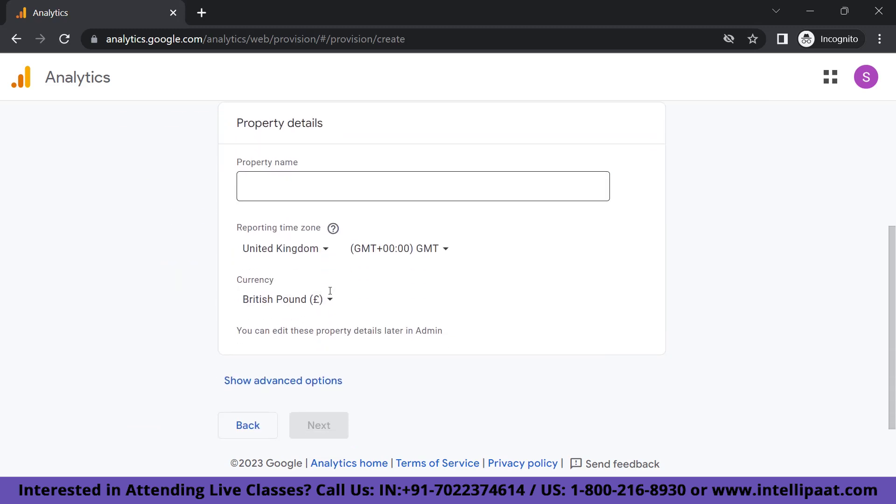
scroll(330, 291, up, 1)
click(323, 244)
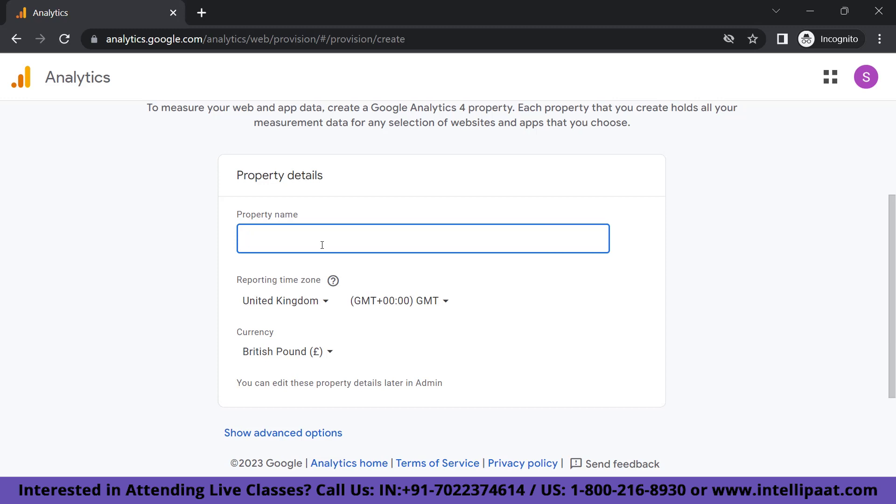
text(Y)
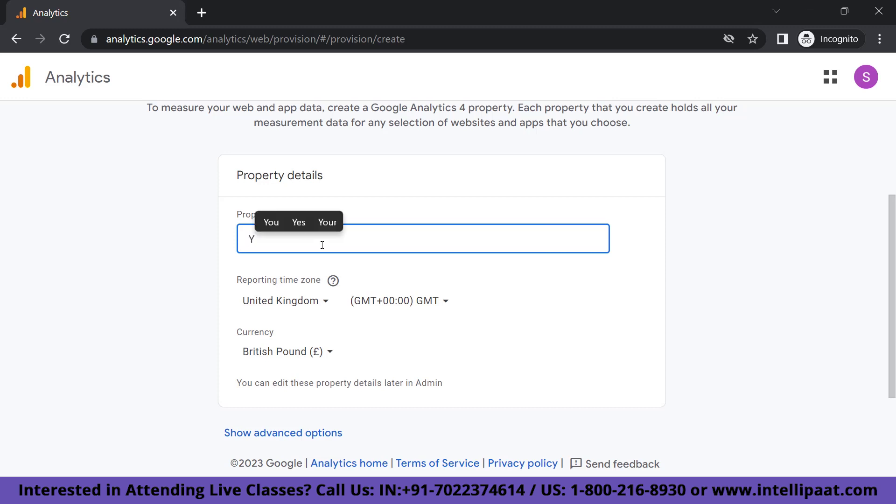
key(BackSpace)
text(Intellipaat GA)
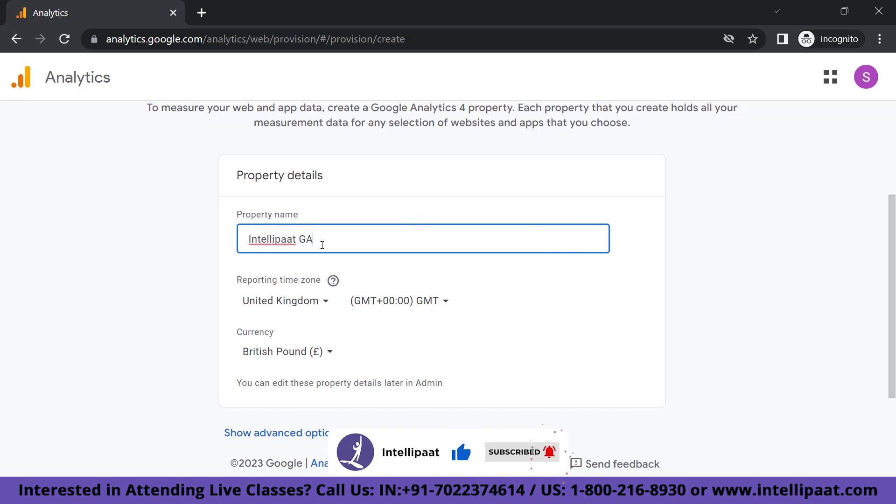
text(4)
Set the property's reporting time zone country to India
scroll(323, 242, down, 2)
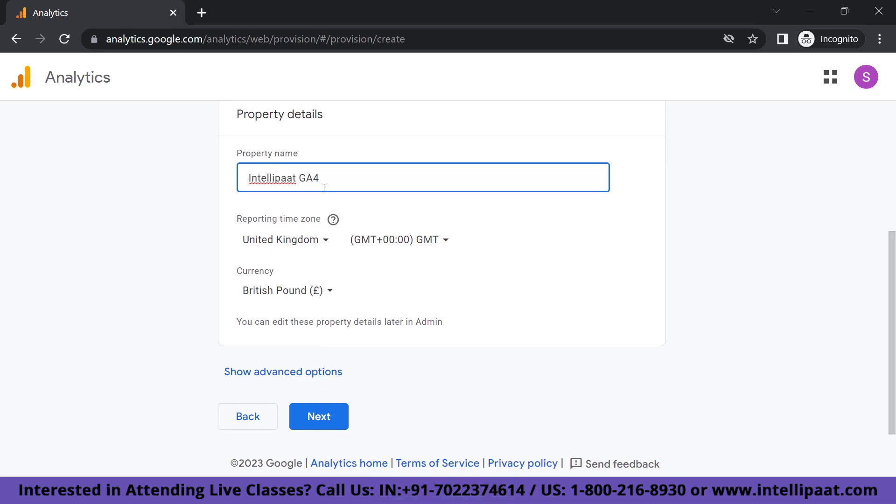
scroll(322, 186, up, 3)
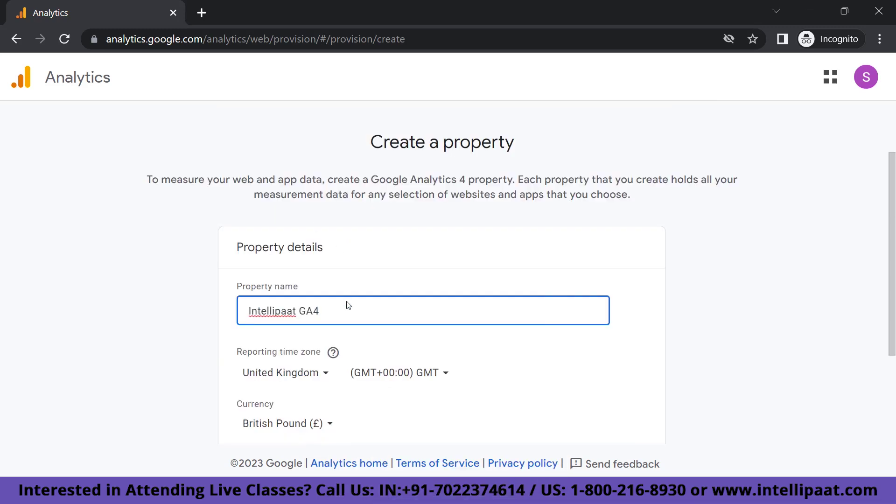
scroll(349, 304, down, 2)
click(308, 296)
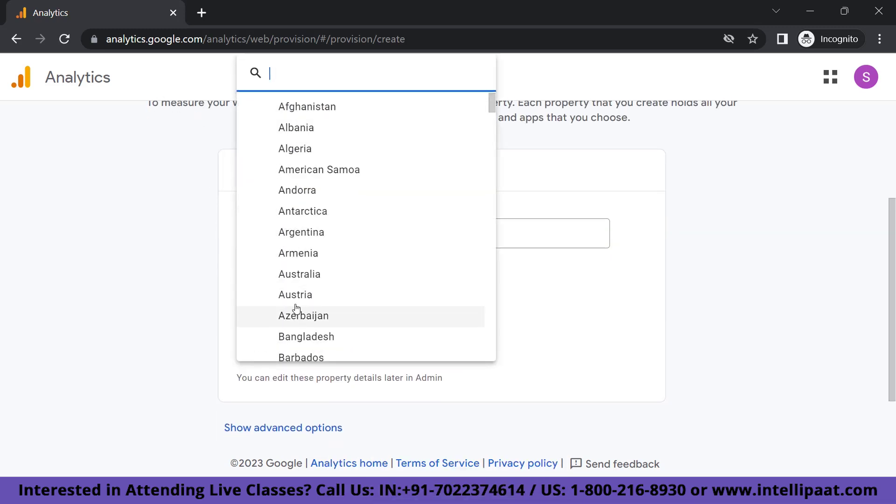
text(ind)
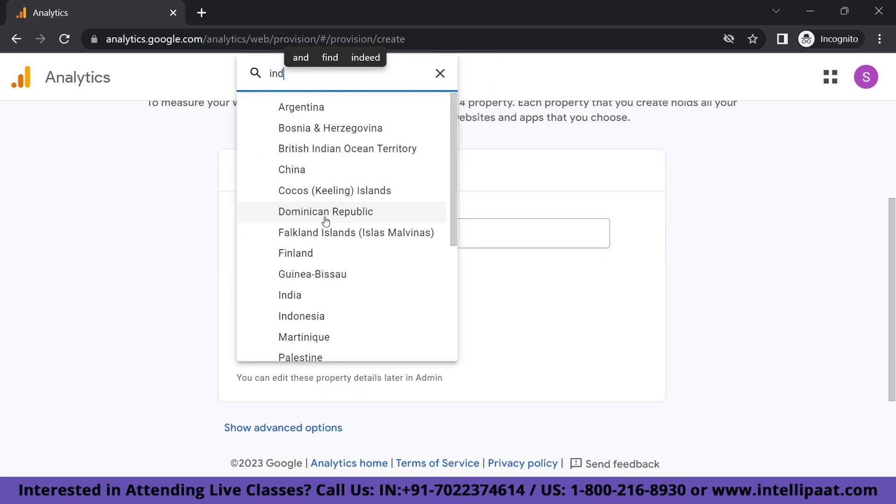
click(300, 327)
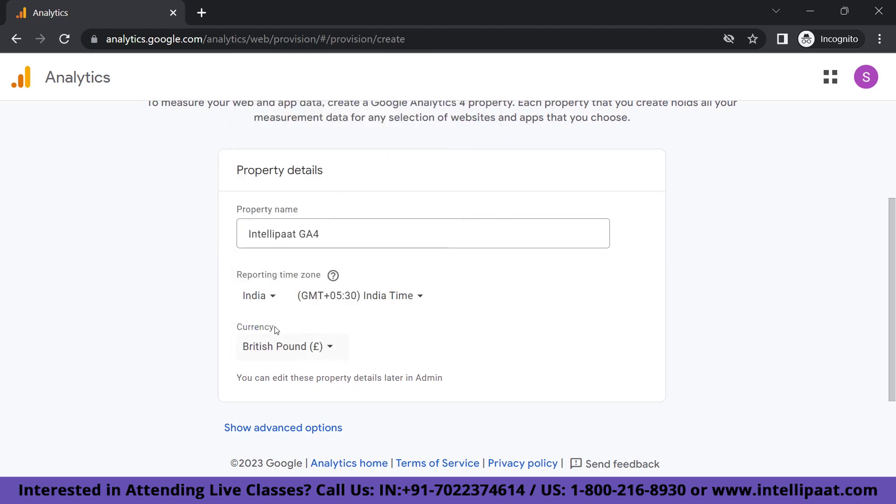
Set the property's currency to Indian Rupee (₹) and proceed to the business details
click(307, 348)
text(ind)
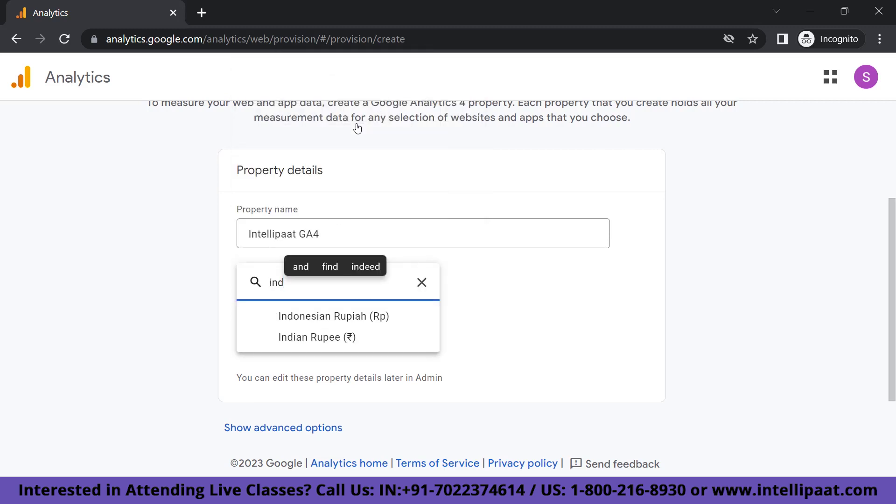
click(317, 339)
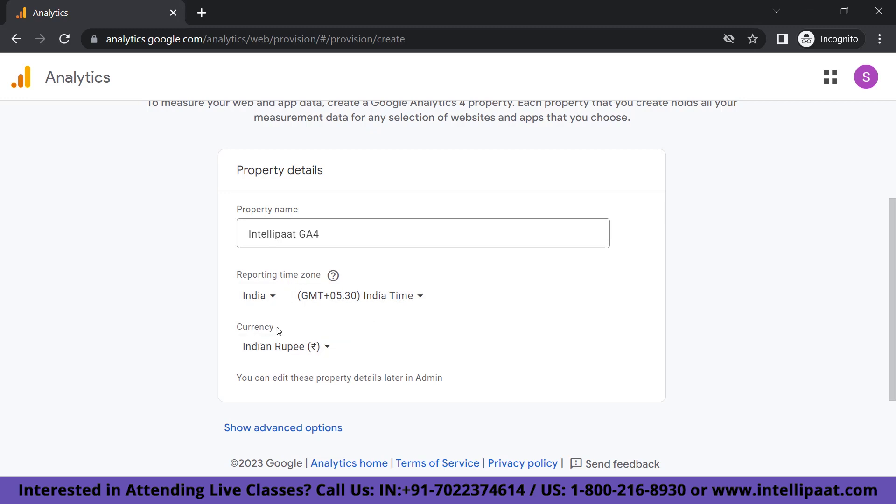
scroll(299, 274, down, 2)
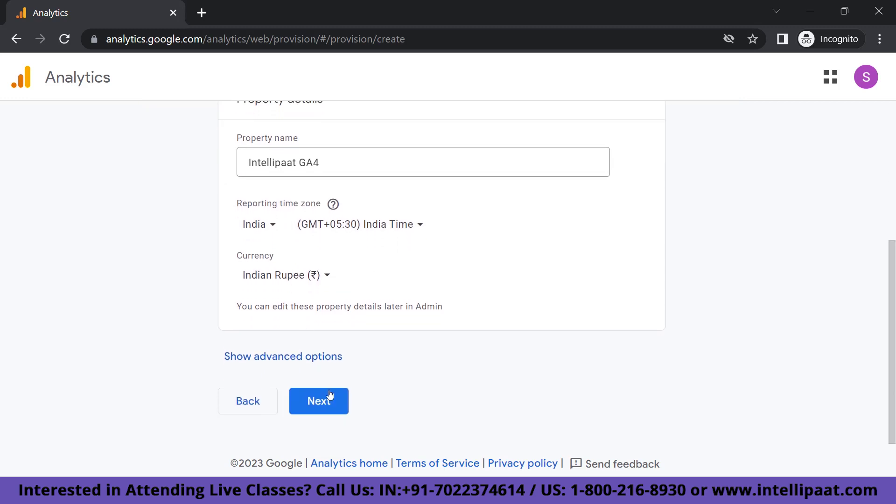
scroll(354, 237, up, 2)
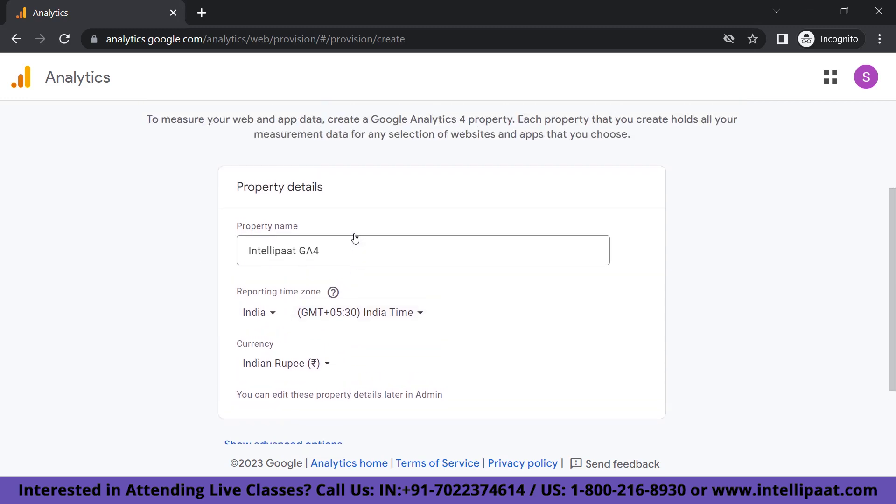
scroll(350, 280, down, 2)
click(327, 405)
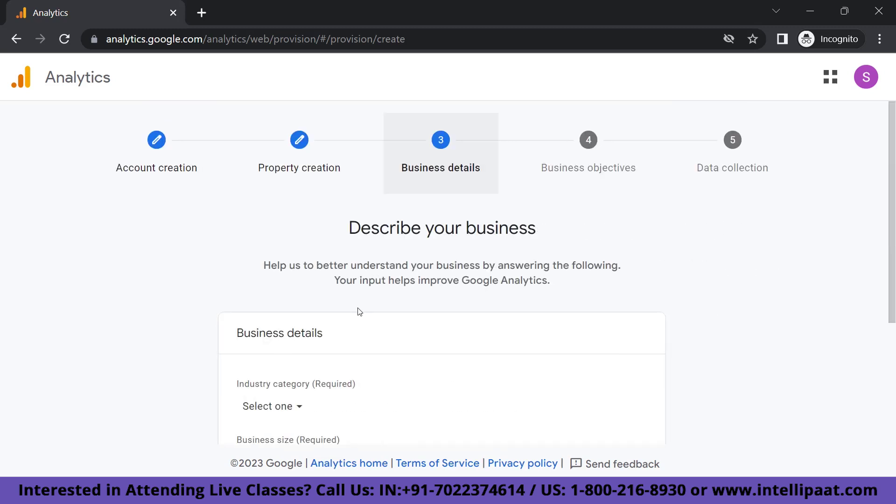
Set the industry category in the business details to Other business activity
scroll(288, 293, down, 4)
scroll(287, 292, up, 2)
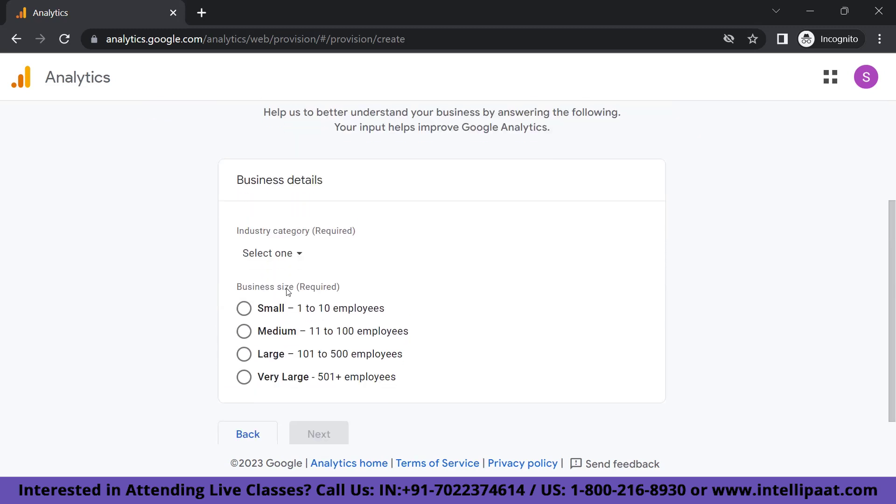
scroll(287, 293, up, 1)
scroll(290, 286, down, 2)
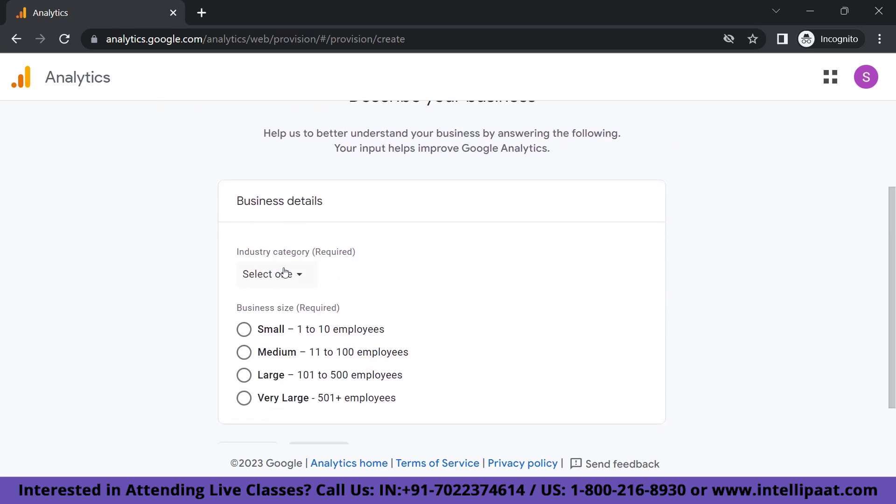
click(286, 273)
scroll(305, 230, down, 6)
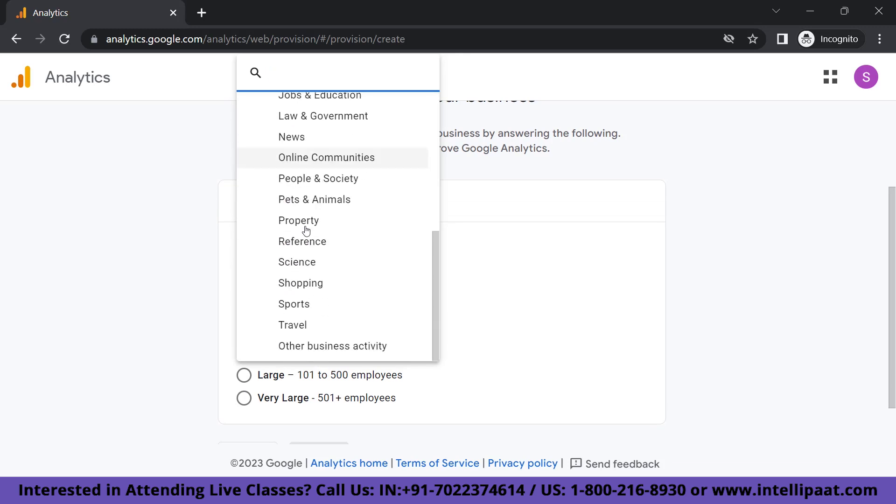
click(194, 237)
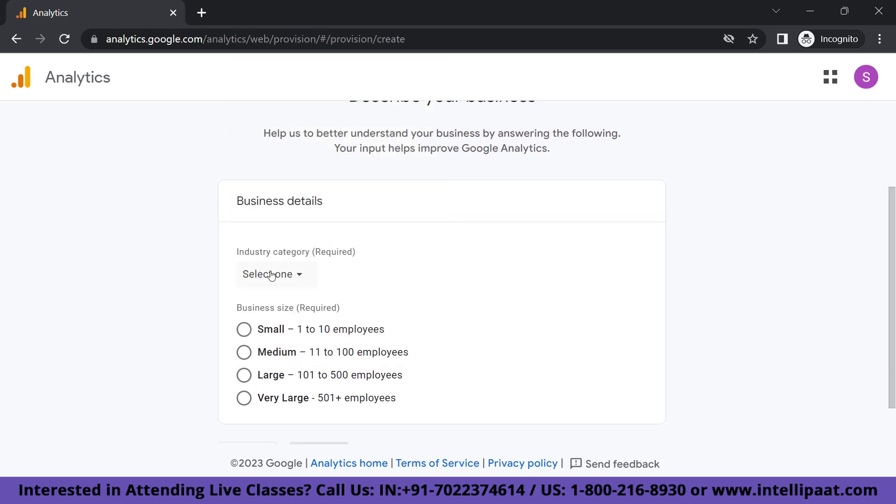
click(304, 272)
scroll(340, 126, down, 6)
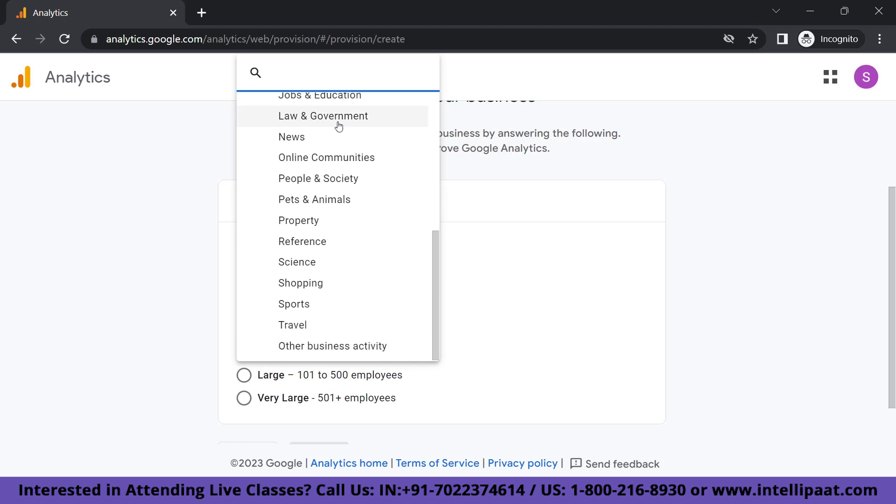
scroll(364, 165, up, 4)
scroll(364, 166, down, 4)
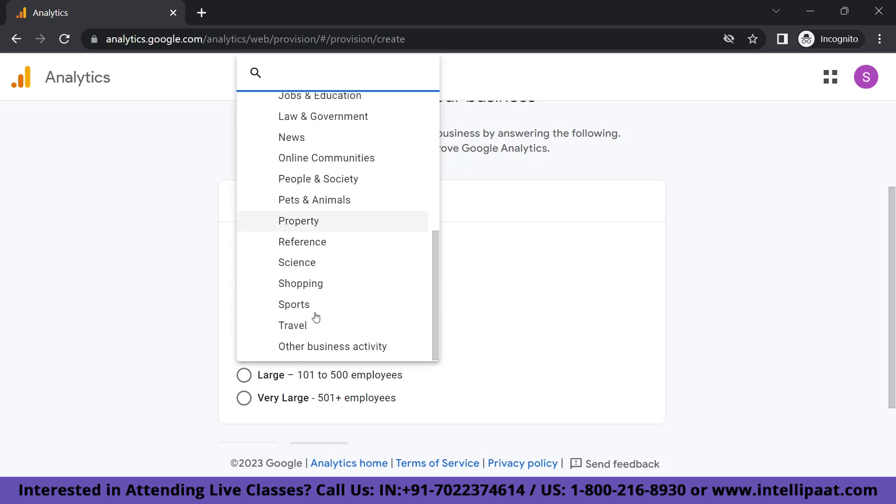
click(326, 345)
Set the business size to Small – 1 to 10 employees and proceed to the business objectives
scroll(413, 304, down, 1)
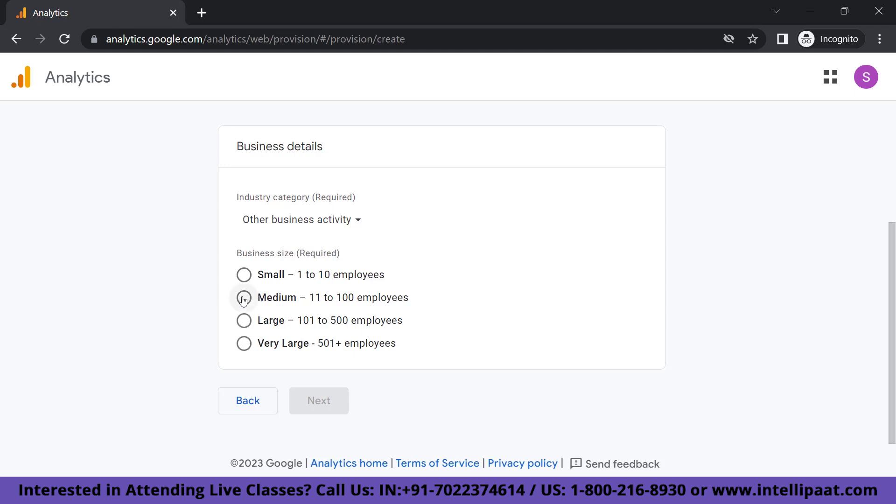
click(244, 275)
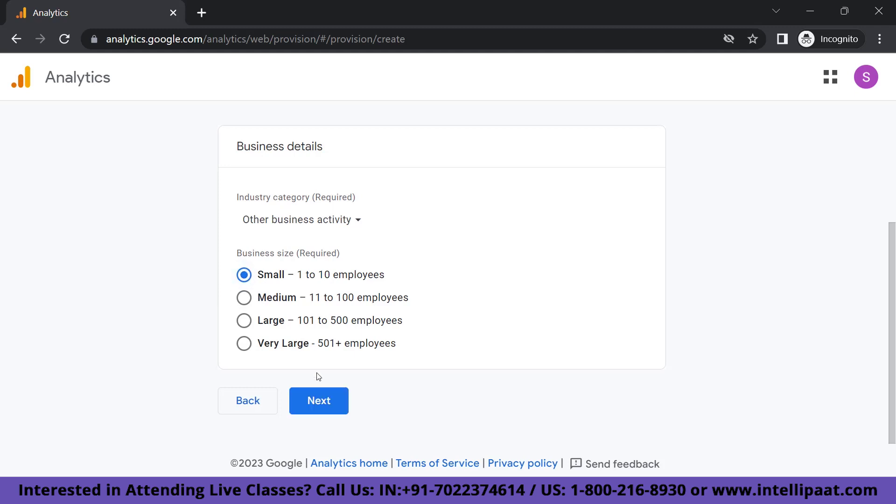
click(318, 400)
Select the business objectives Generate leads, Drive online sales and Examine user behaviour
scroll(423, 266, down, 4)
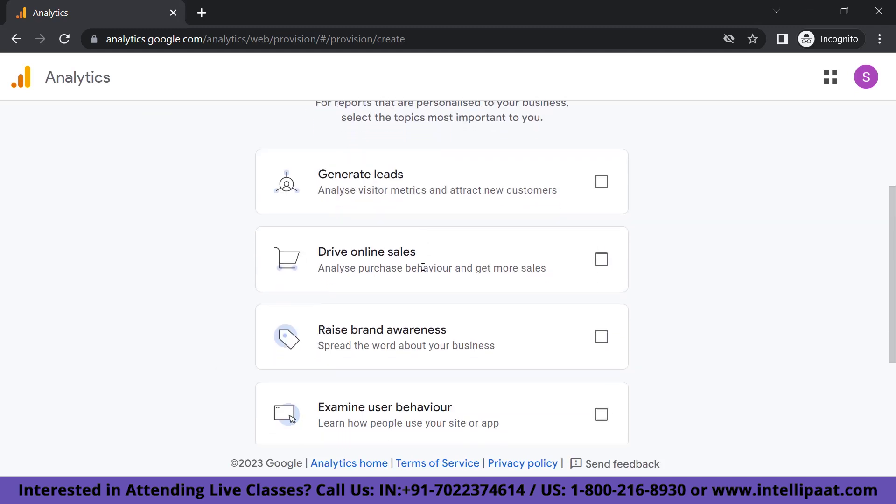
scroll(327, 256, up, 3)
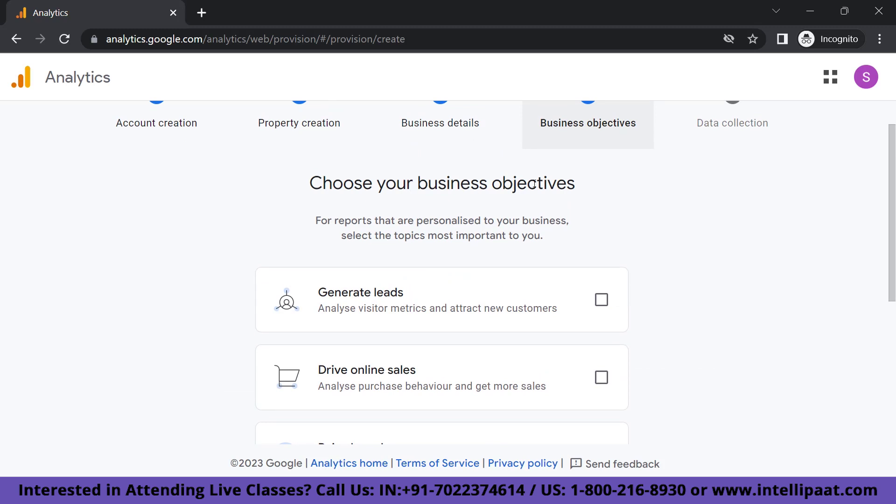
scroll(571, 187, up, 1)
scroll(572, 187, down, 2)
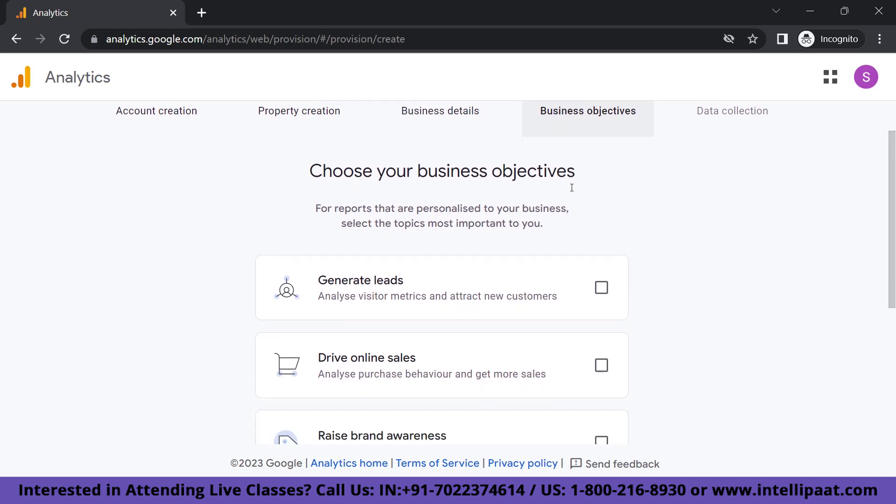
scroll(572, 187, down, 2)
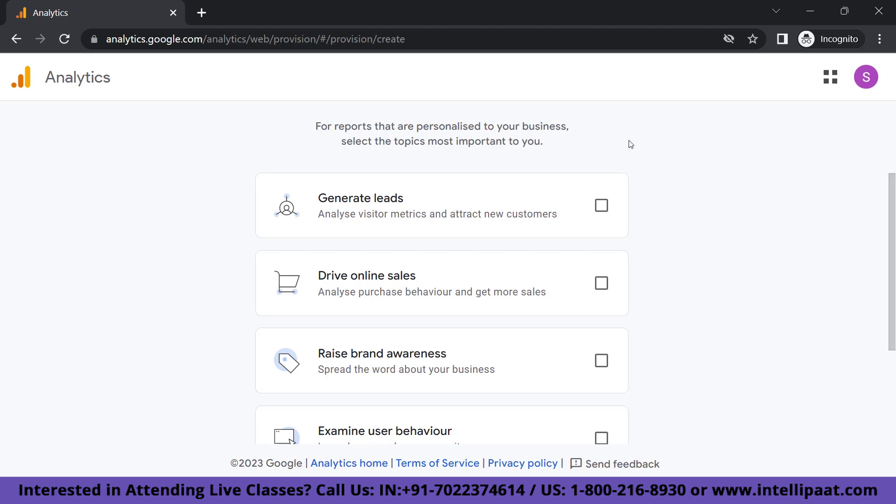
scroll(631, 144, down, 4)
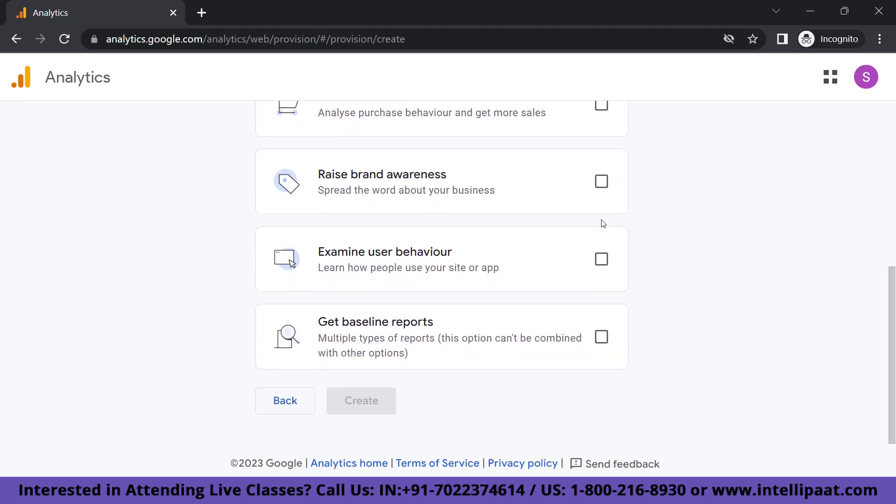
scroll(623, 171, up, 3)
click(605, 161)
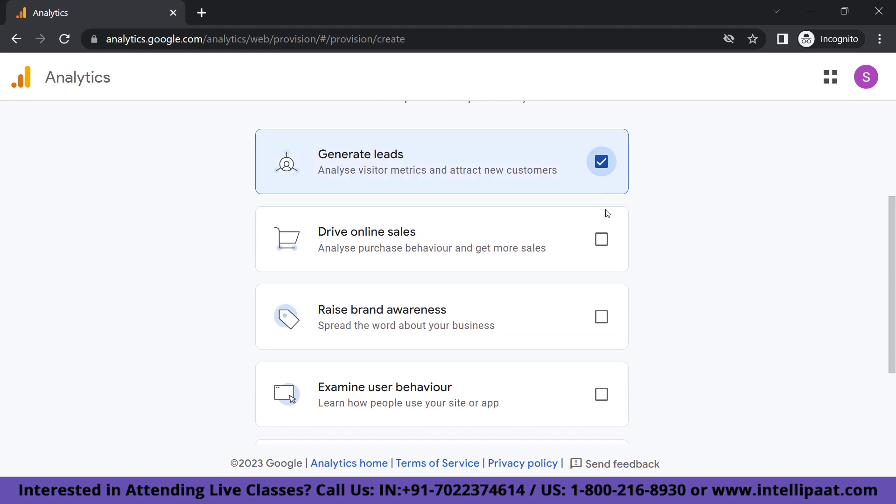
click(602, 239)
scroll(602, 243, down, 2)
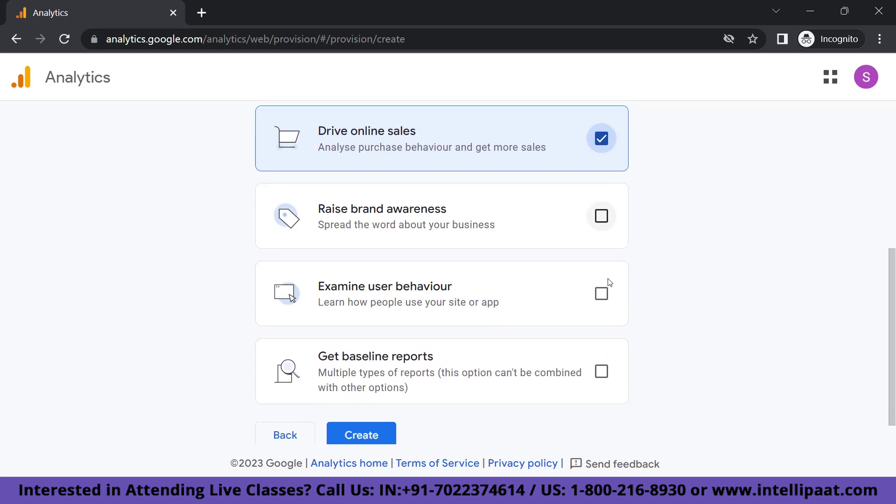
click(600, 304)
Choose Get baseline reports as the business objective and create the property
scroll(598, 306, down, 1)
click(601, 337)
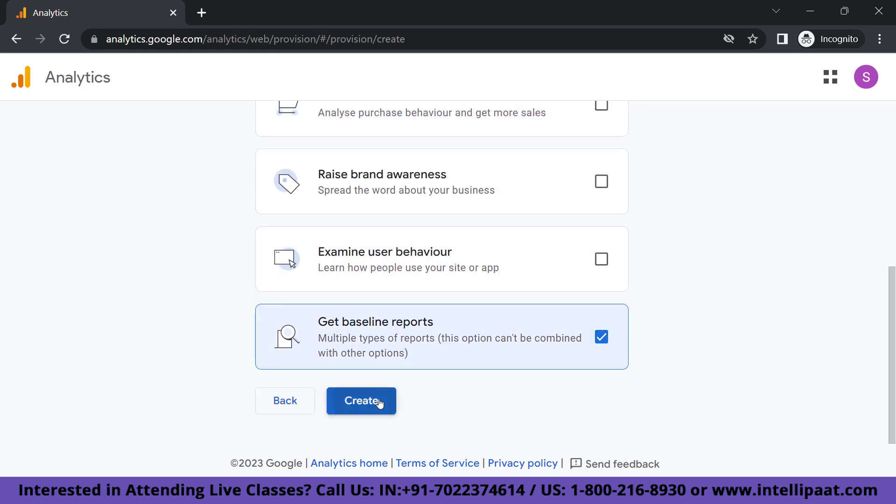
click(379, 403)
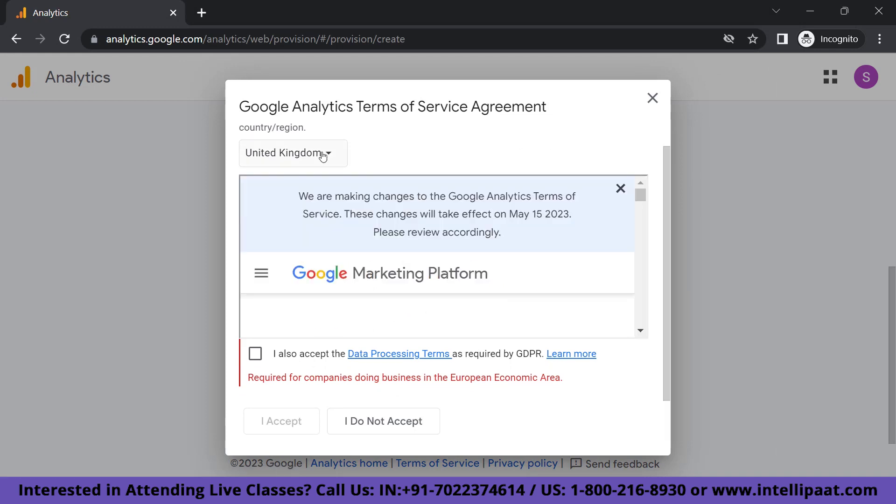
Set the Terms of Service country to India and accept the agreement together with the GDPR Data Processing Terms
click(290, 153)
text(India)
key(Return)
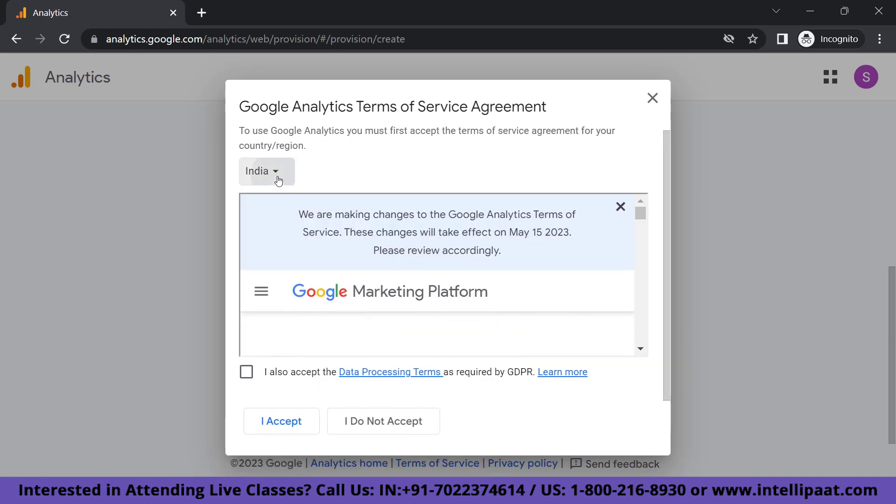
click(278, 177)
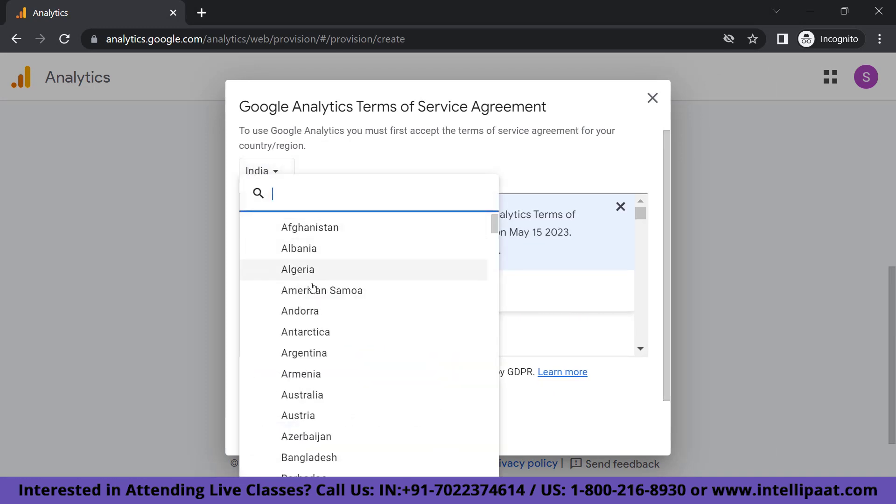
click(372, 145)
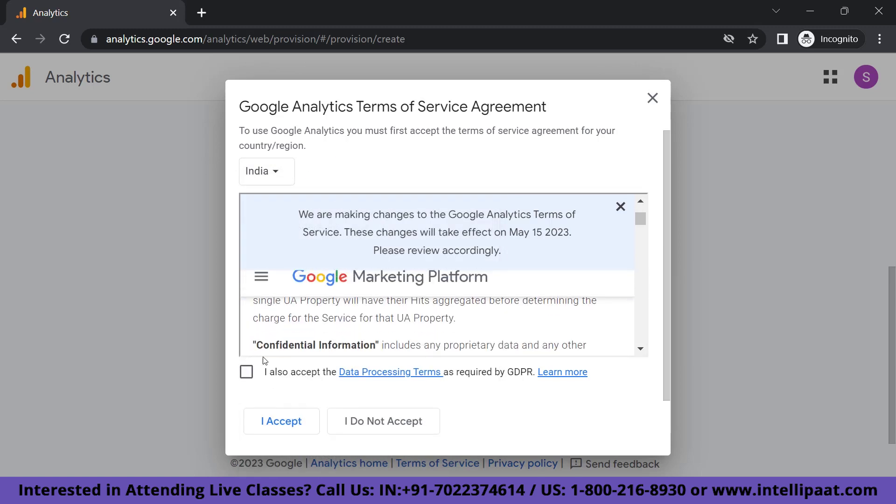
click(245, 372)
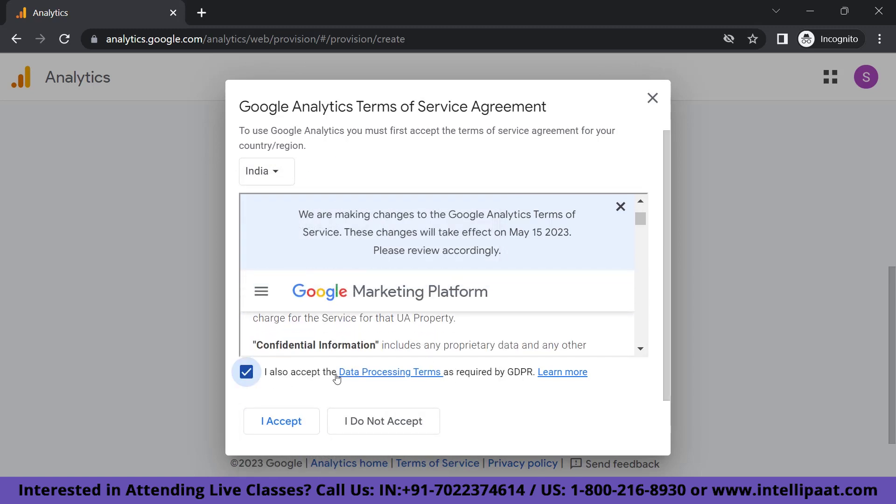
click(297, 430)
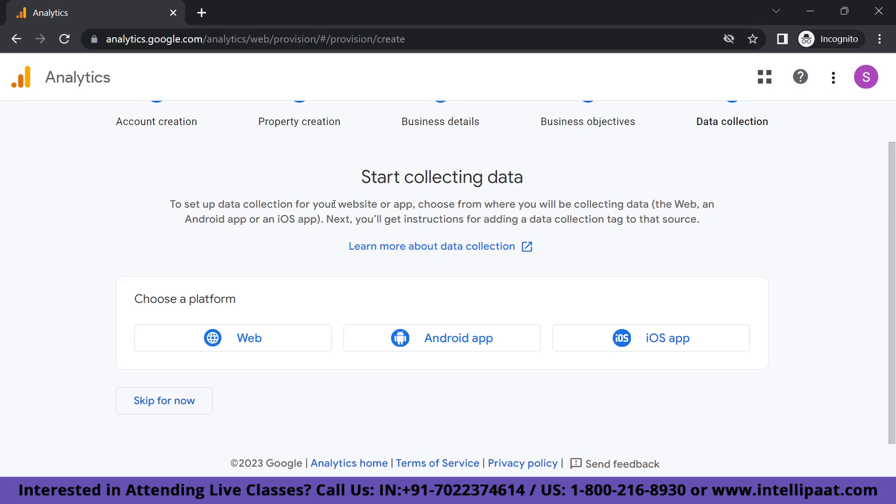
Choose Web as the platform for data collection
drag(338, 205, 395, 204)
click(396, 204)
click(286, 337)
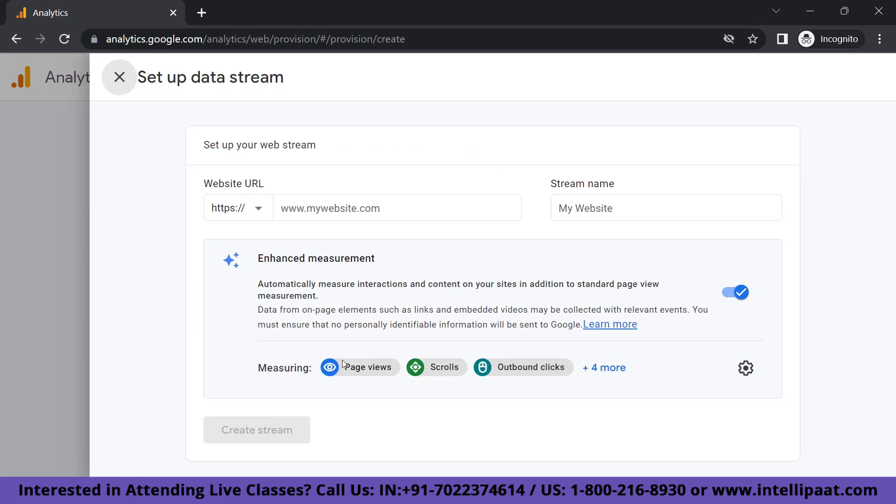
click(356, 201)
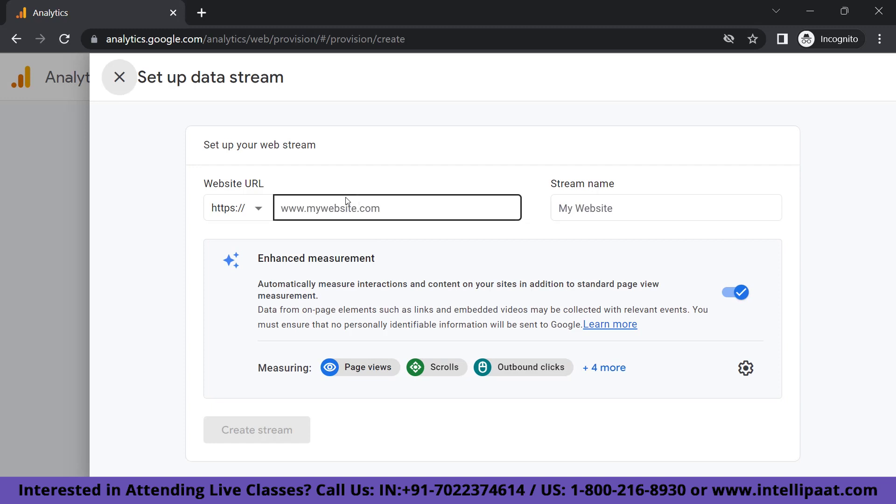
click(337, 208)
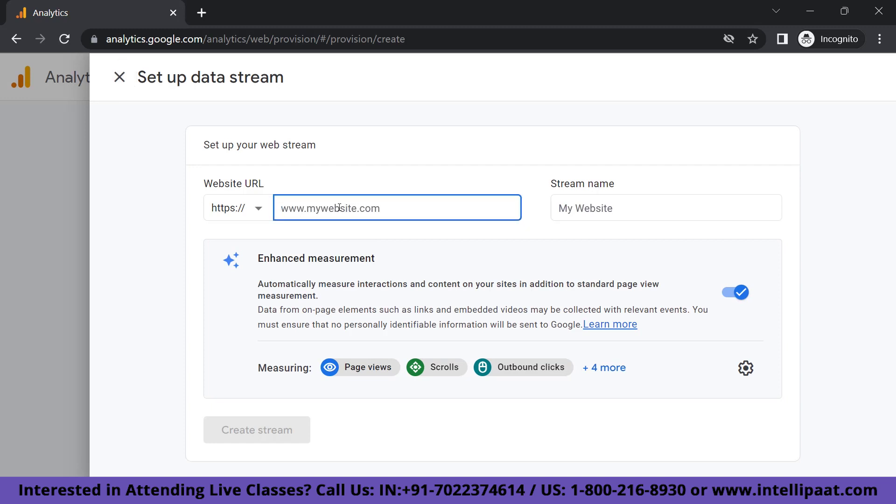
text(w)
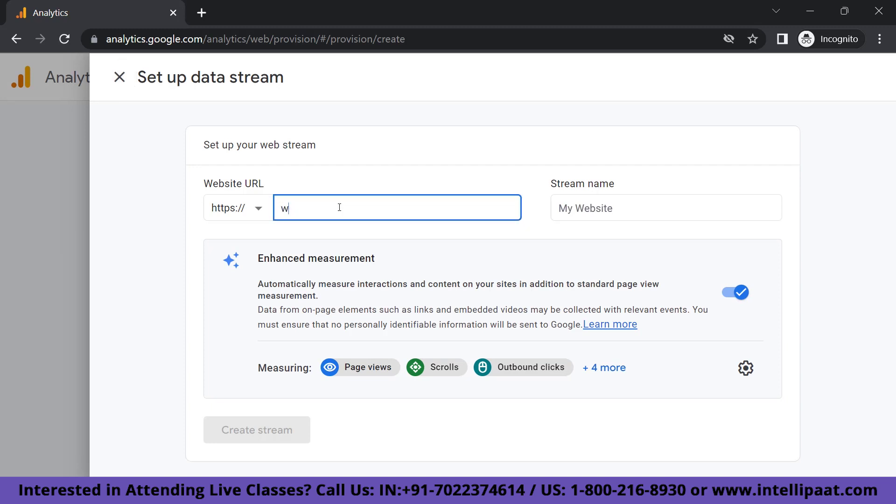
text(ww.testsi)
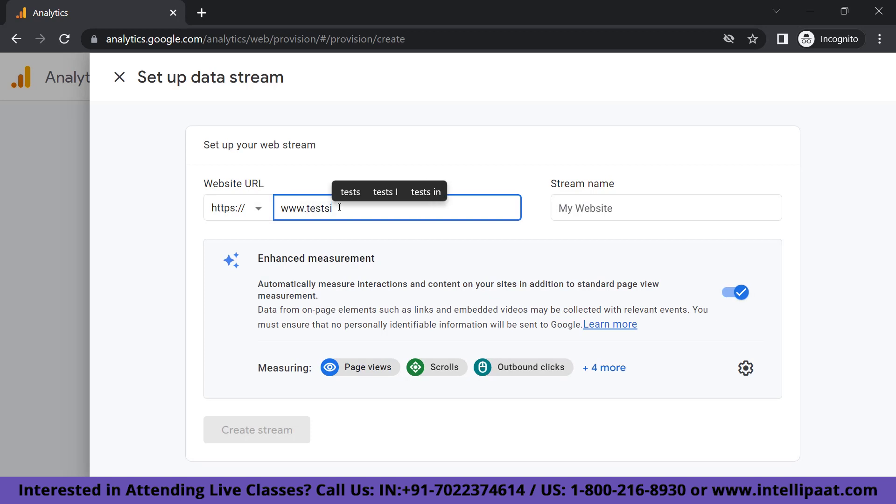
text(te/)
text(c)
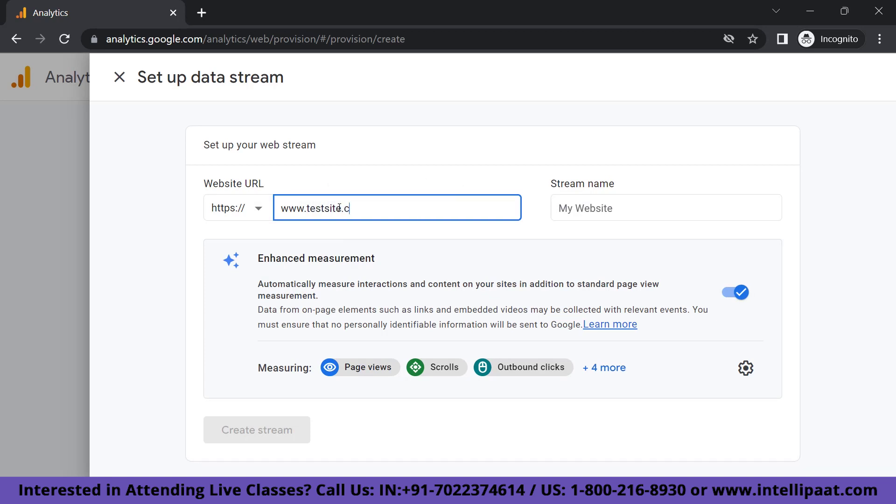
text(om)
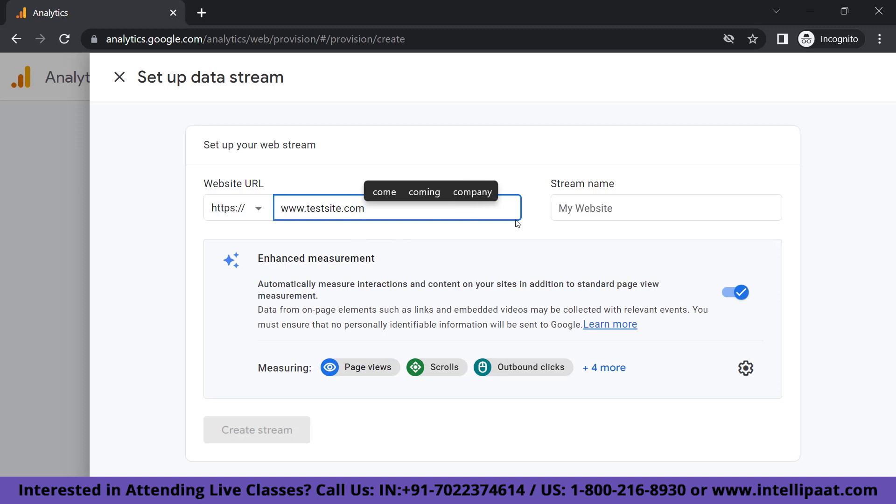
Name the web stream "YouTube Tutorial" and create the stream
click(609, 206)
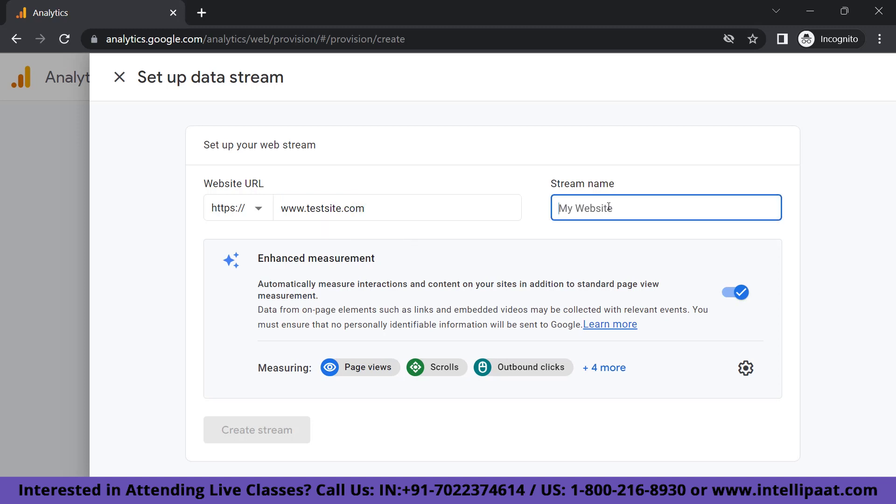
text(YouT)
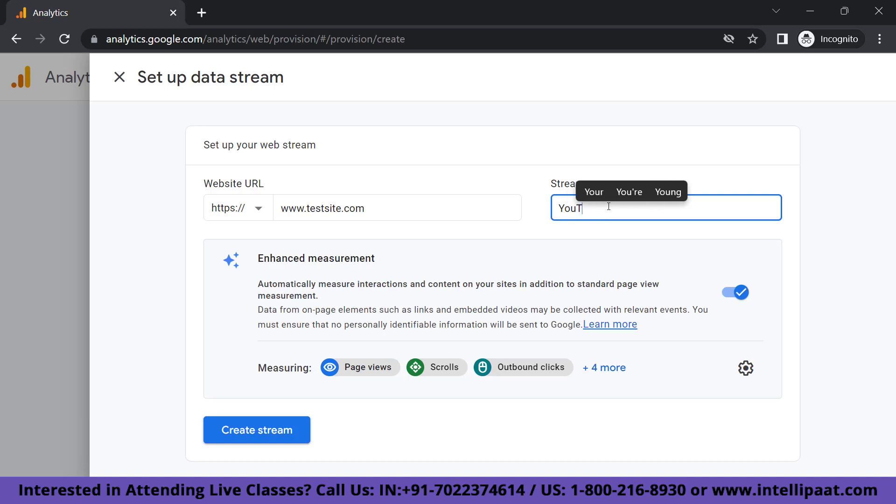
text(ube Tut)
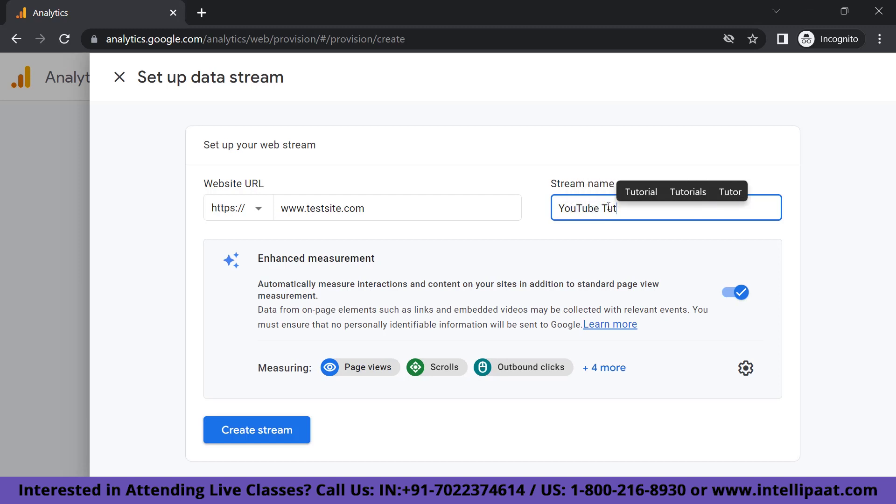
text(orial)
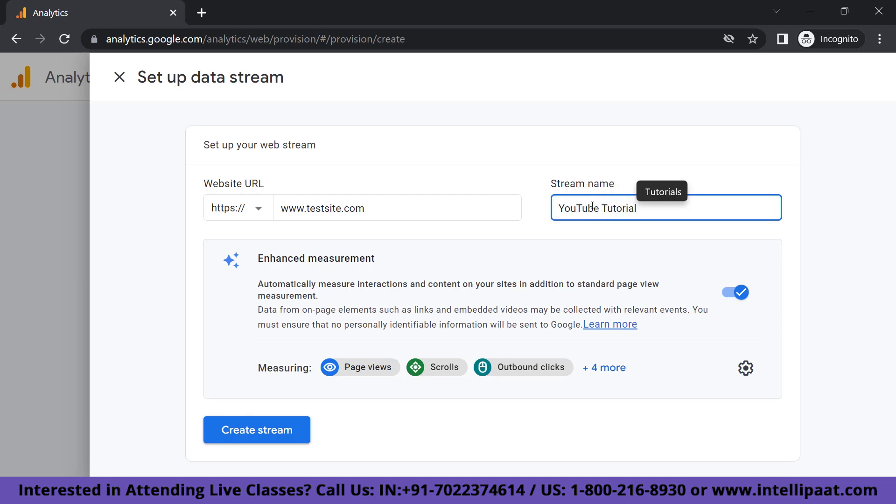
click(285, 434)
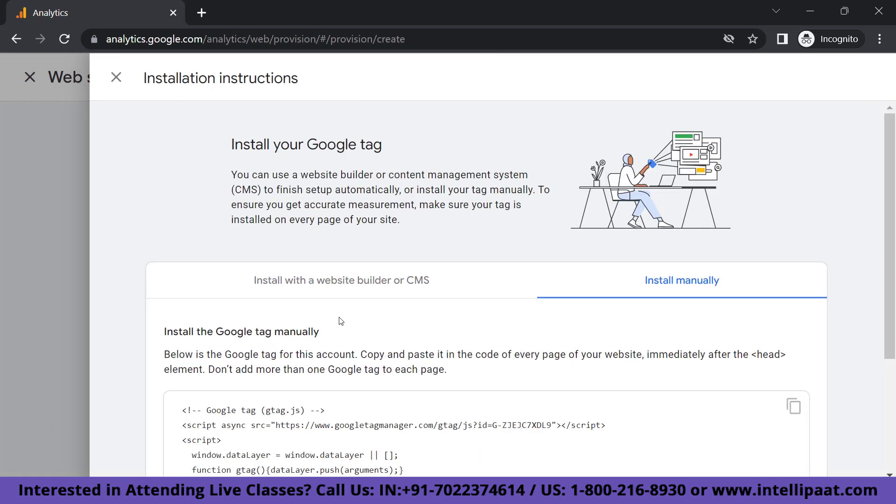
Read the manual installation instructions and the Google tag code, and close the instructions
scroll(341, 321, down, 2)
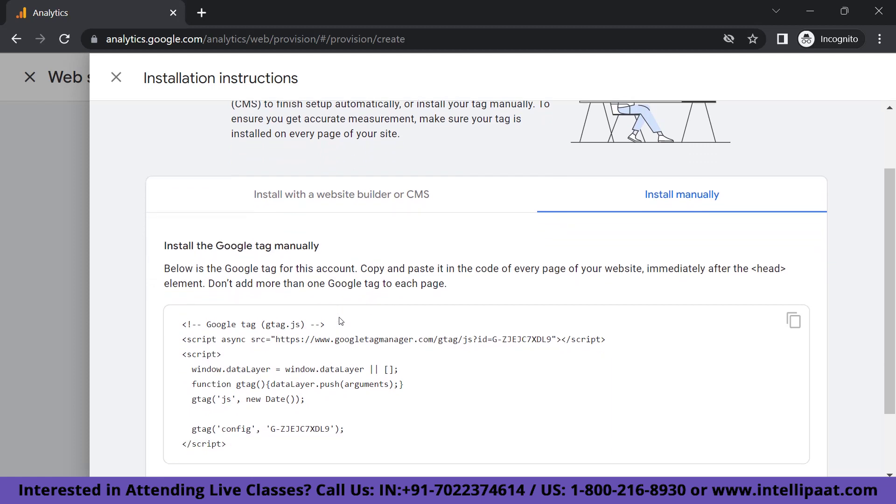
scroll(341, 321, down, 2)
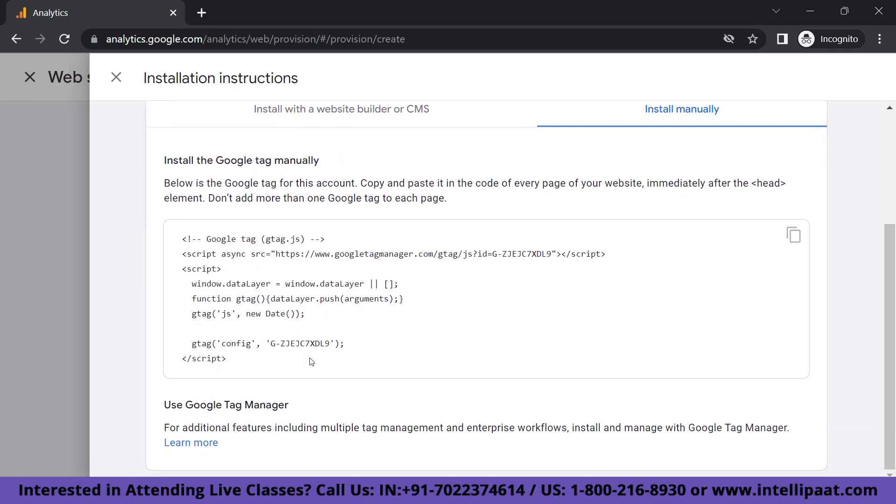
click(116, 78)
Review and close the web stream details, and continue past the data collection stage
scroll(301, 228, down, 4)
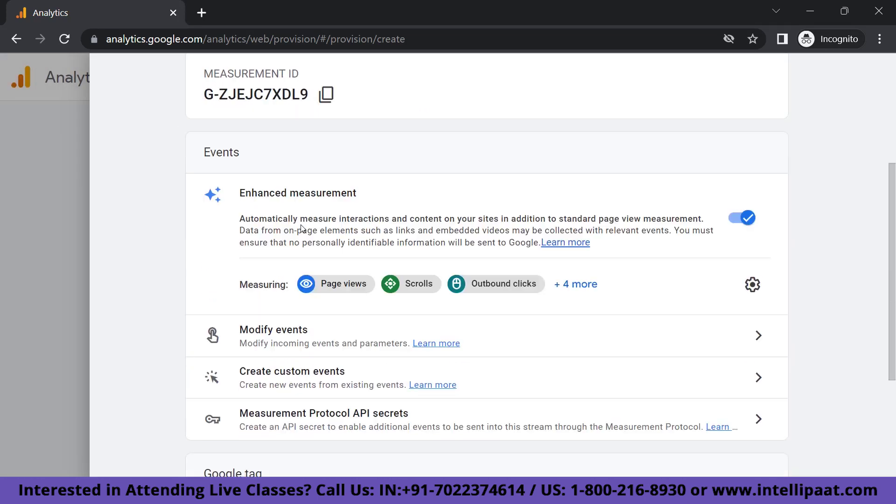
scroll(303, 228, down, 4)
scroll(303, 228, up, 8)
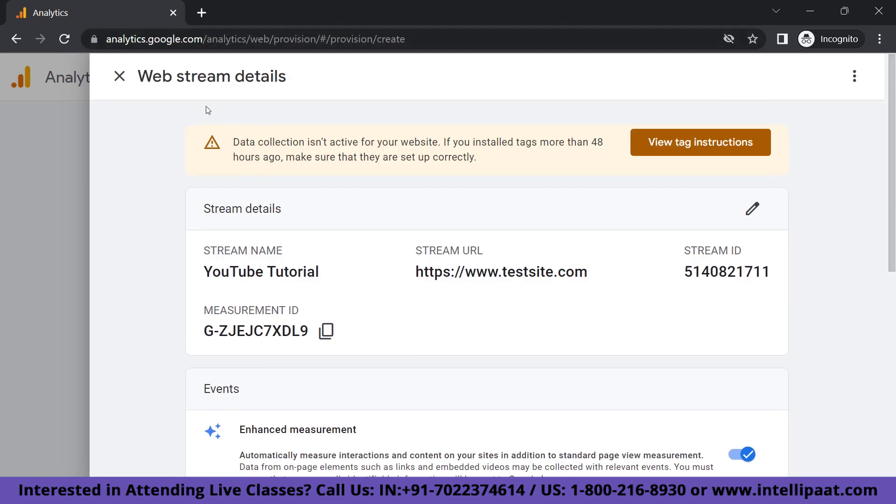
click(119, 77)
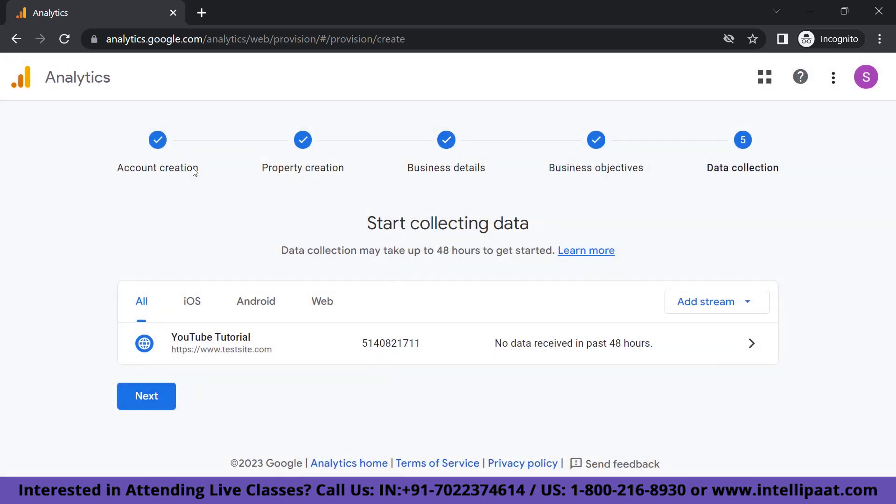
click(172, 395)
scroll(412, 352, down, 4)
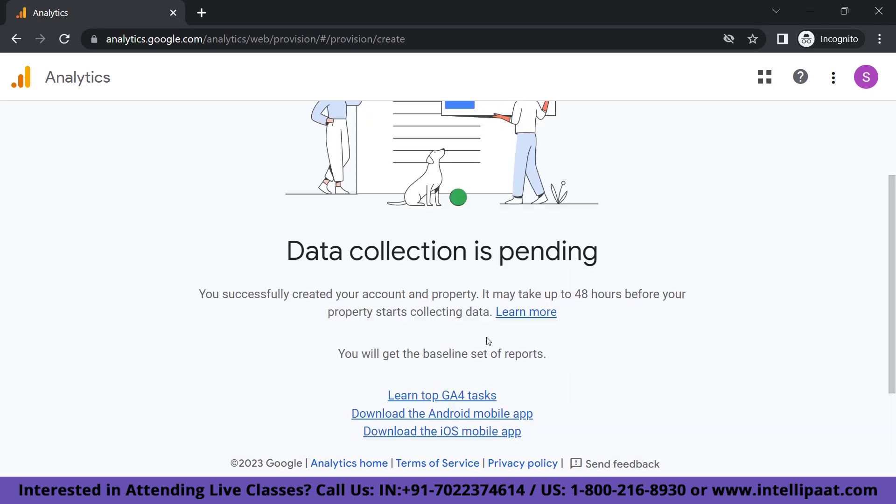
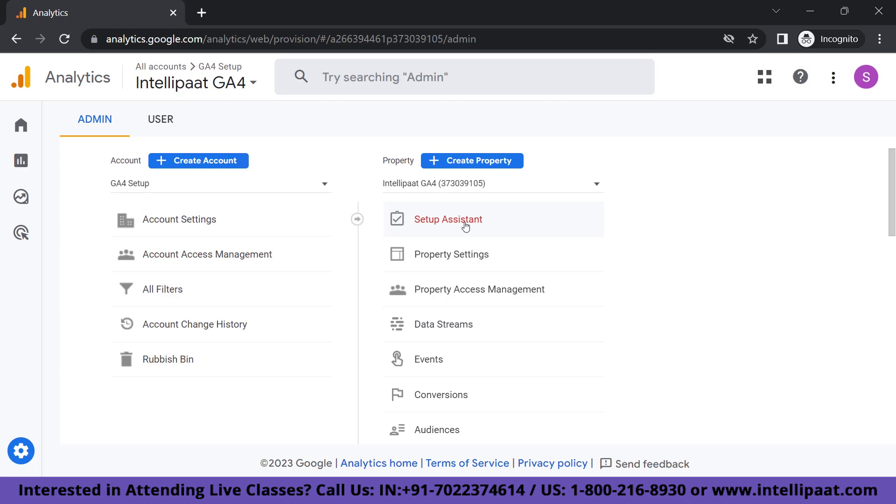
Open the property's Setup Assistant and look through its data collection, property settings and Google Ads sections
click(465, 225)
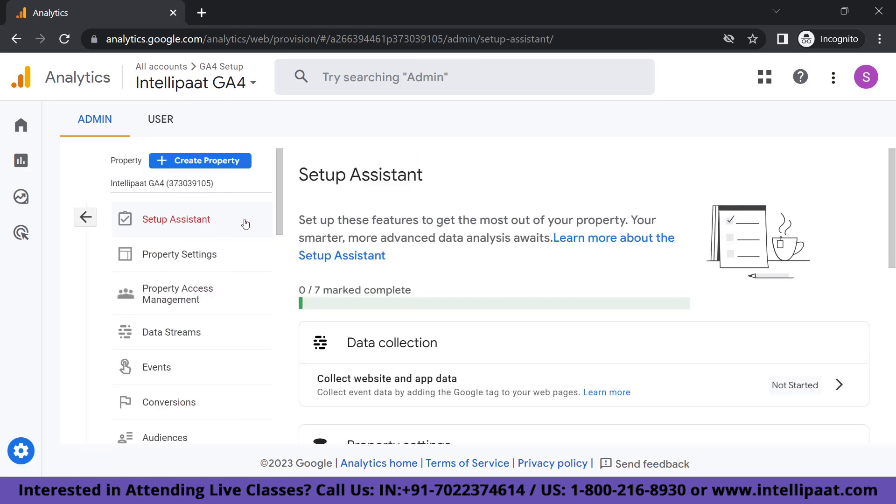
scroll(383, 234, down, 5)
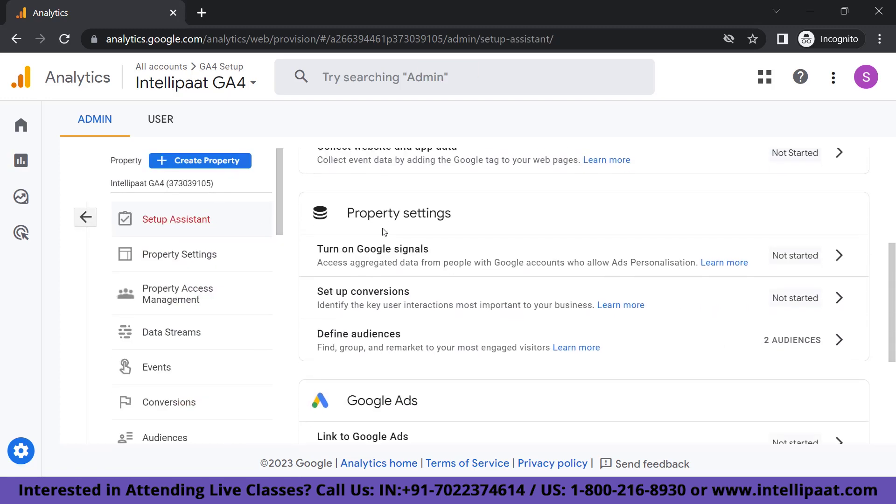
scroll(384, 231, down, 4)
scroll(562, 251, up, 9)
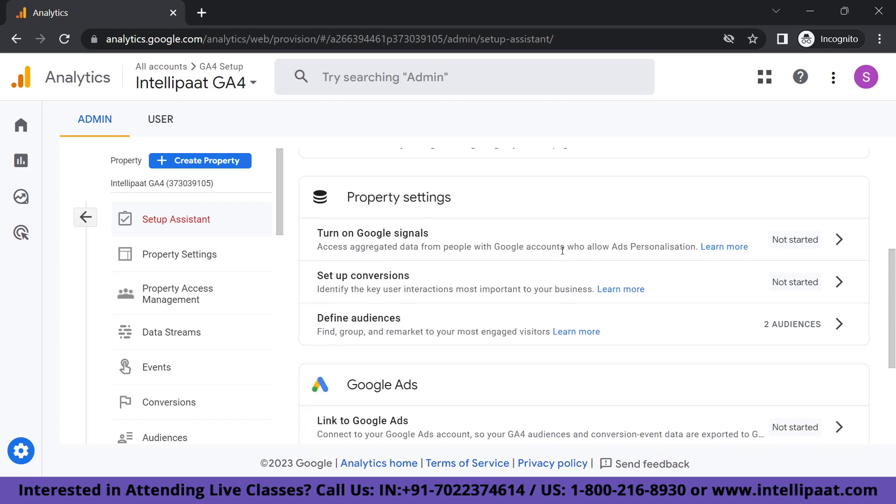
scroll(616, 313, down, 3)
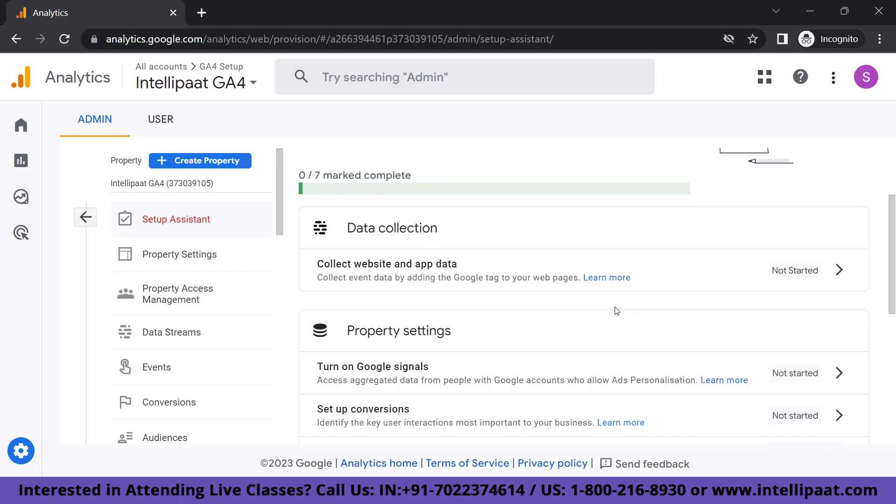
scroll(617, 311, up, 1)
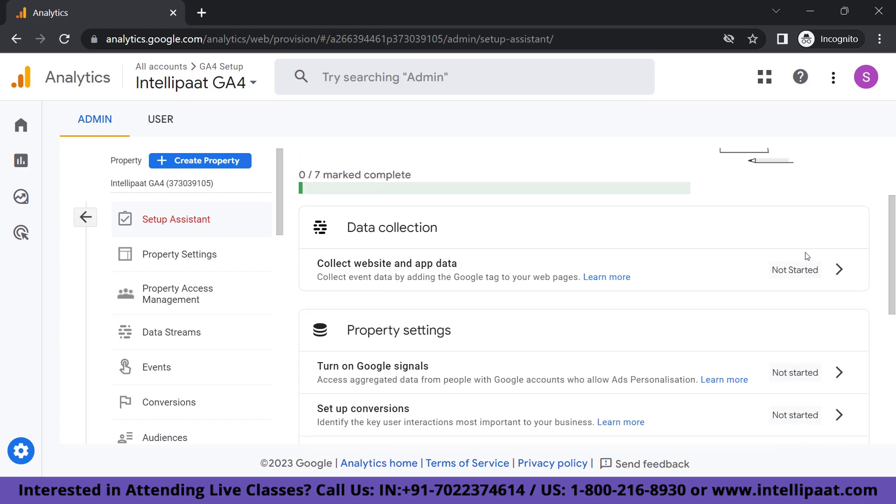
Check the available actions for collecting website and app data and for turning on Google signals
click(838, 269)
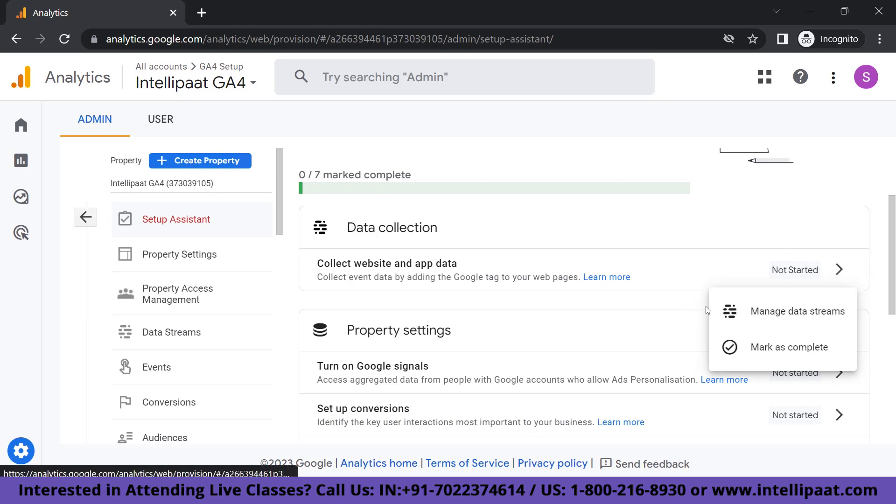
scroll(605, 316, down, 2)
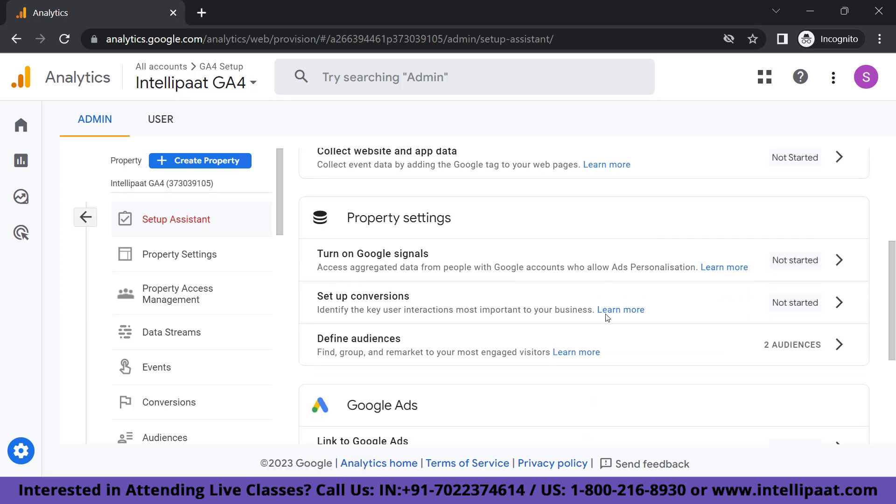
click(845, 270)
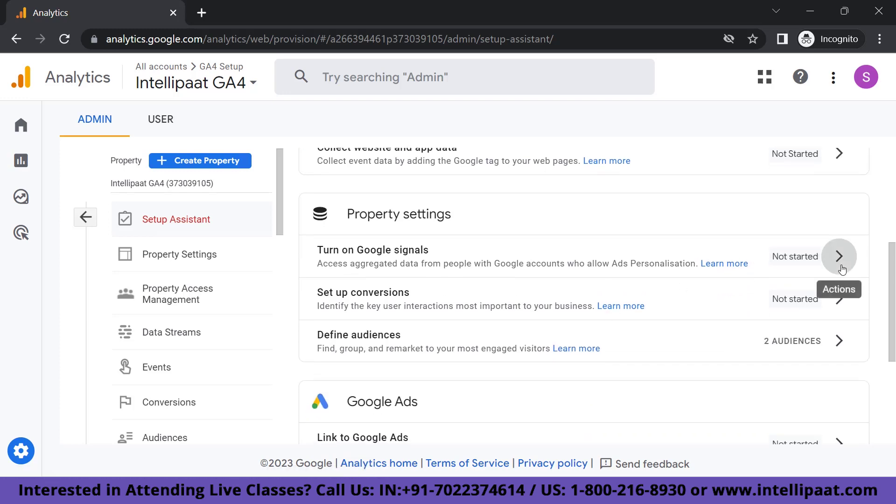
click(715, 234)
Review the Google Ads and remaining property settings tasks in the Setup Assistant, and return to the admin overview
scroll(716, 234, down, 4)
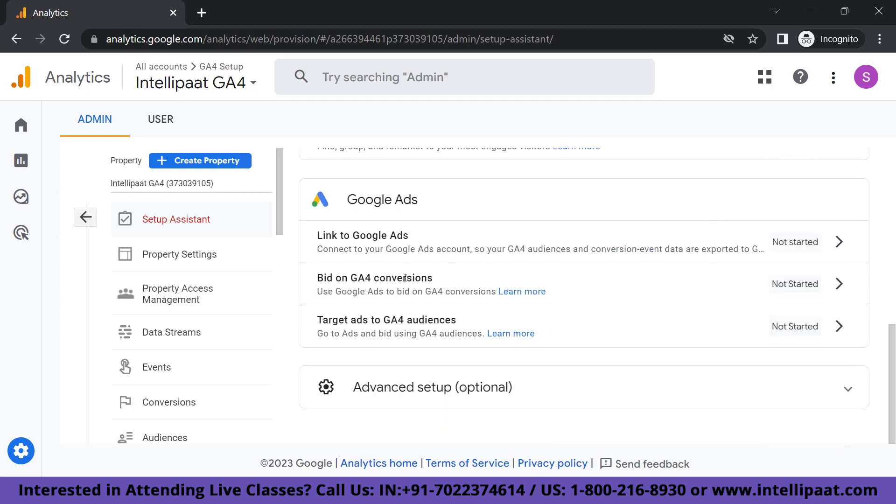
scroll(405, 278, up, 2)
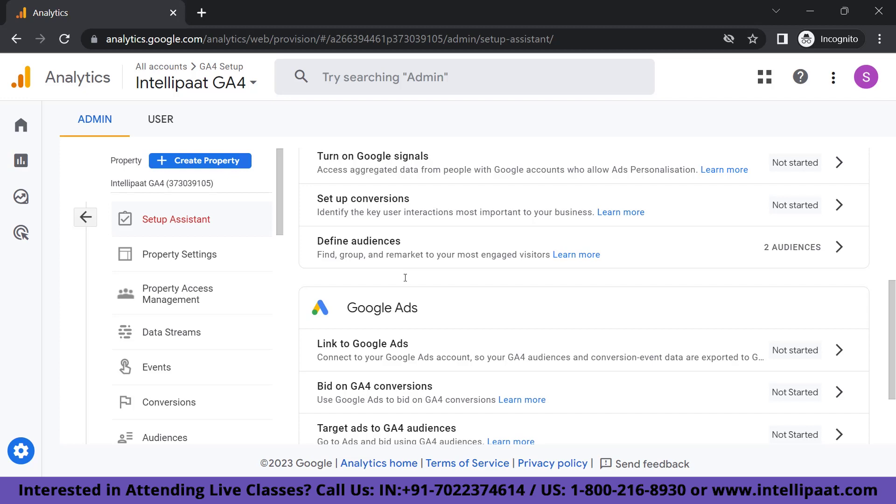
scroll(196, 280, down, 3)
scroll(196, 278, up, 3)
click(86, 218)
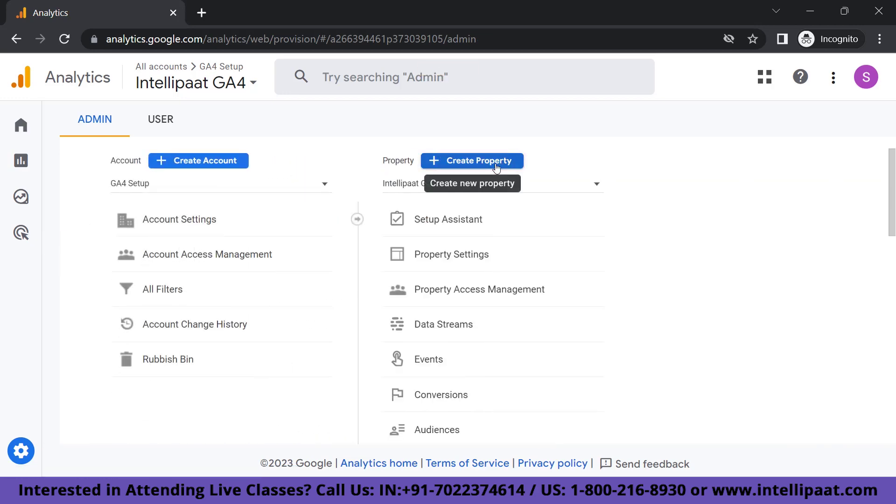
Open the form for creating another property, examine its name, reporting time zone and currency fields, and leave without creating it
click(496, 166)
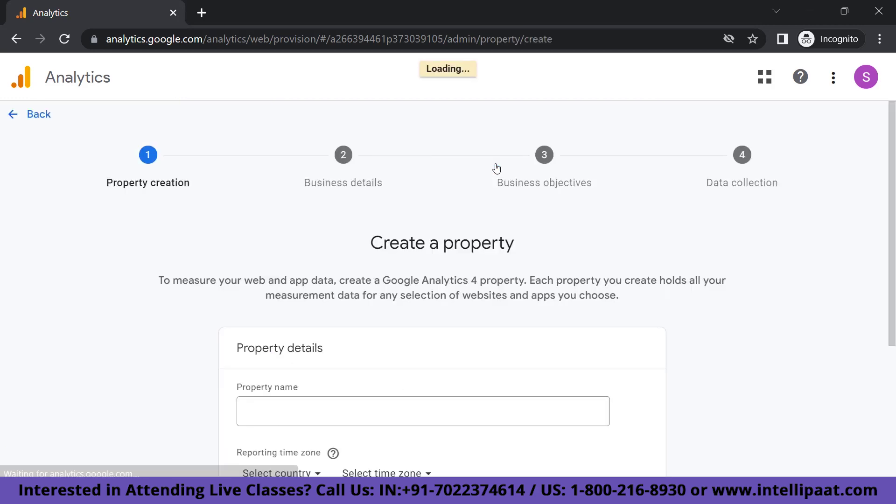
scroll(341, 236, down, 5)
scroll(341, 239, up, 2)
scroll(341, 239, up, 3)
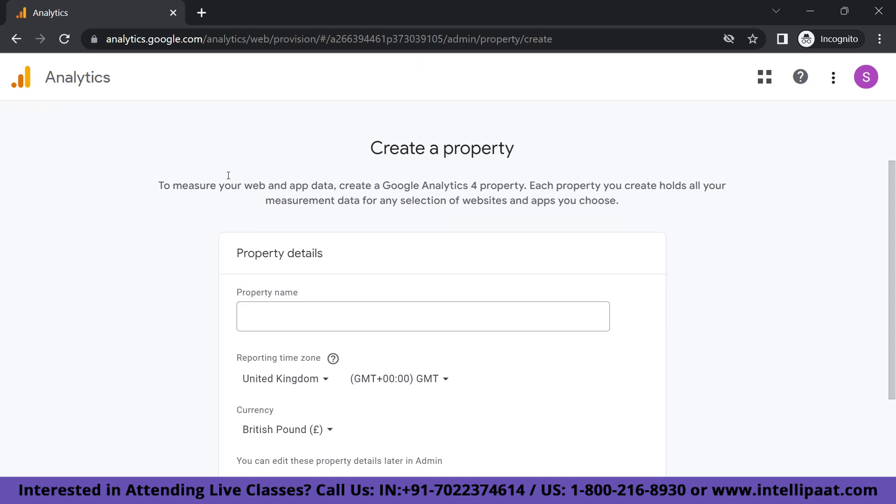
scroll(330, 212, down, 3)
scroll(330, 213, down, 2)
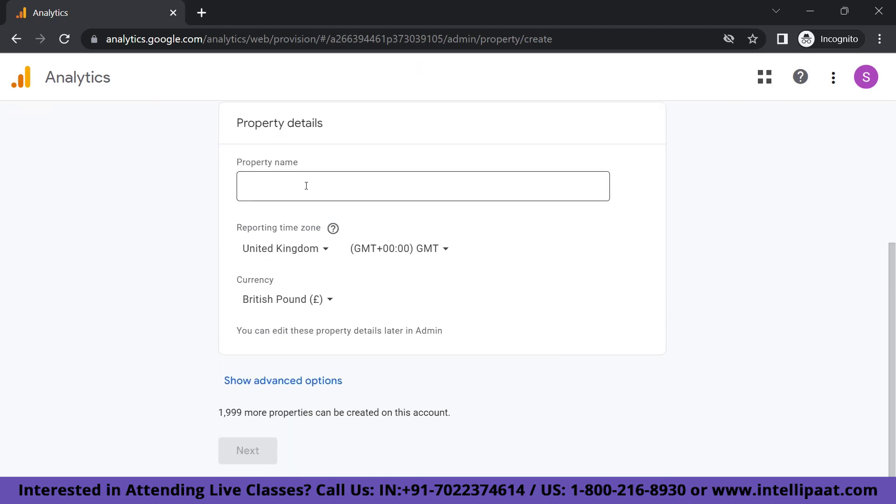
scroll(240, 160, up, 1)
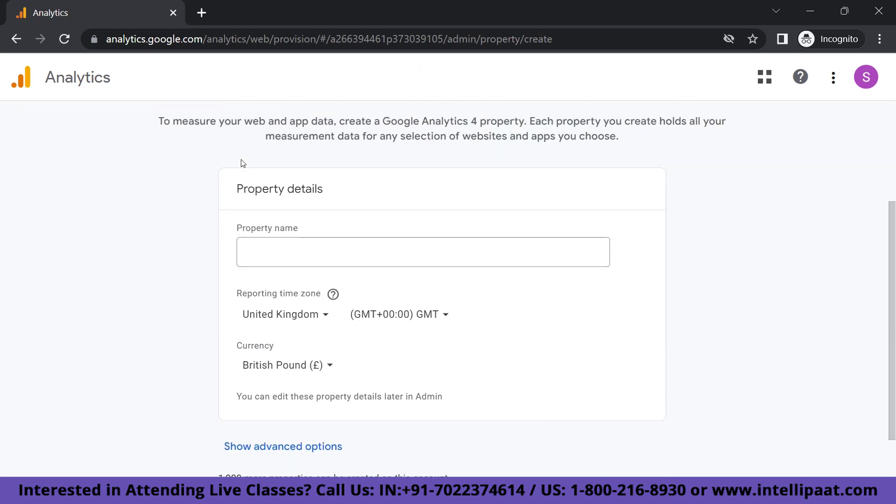
click(268, 252)
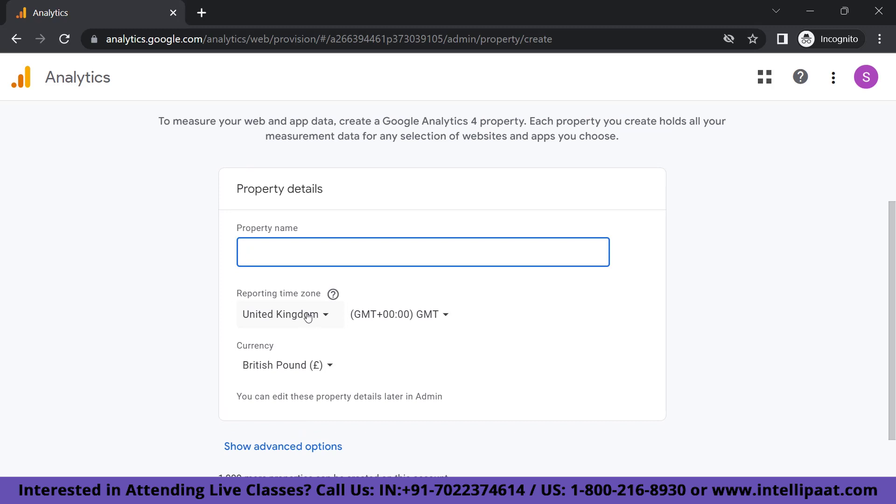
scroll(294, 377, down, 1)
scroll(483, 259, up, 2)
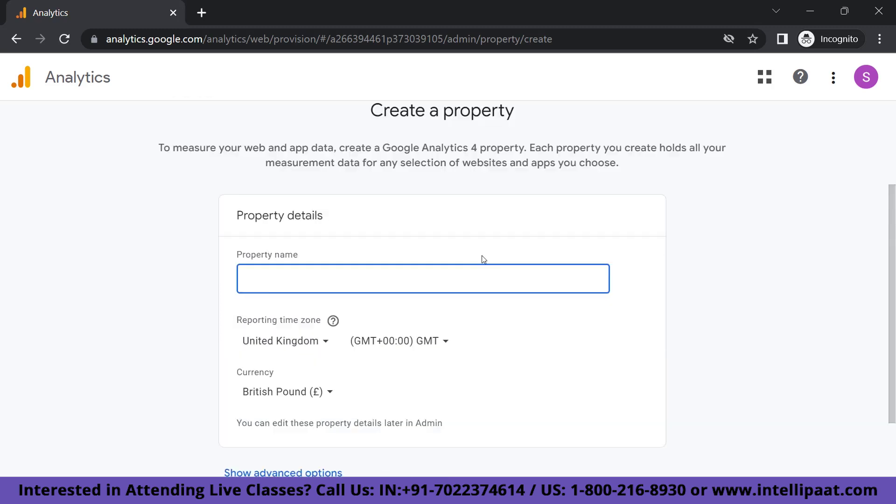
scroll(484, 259, up, 3)
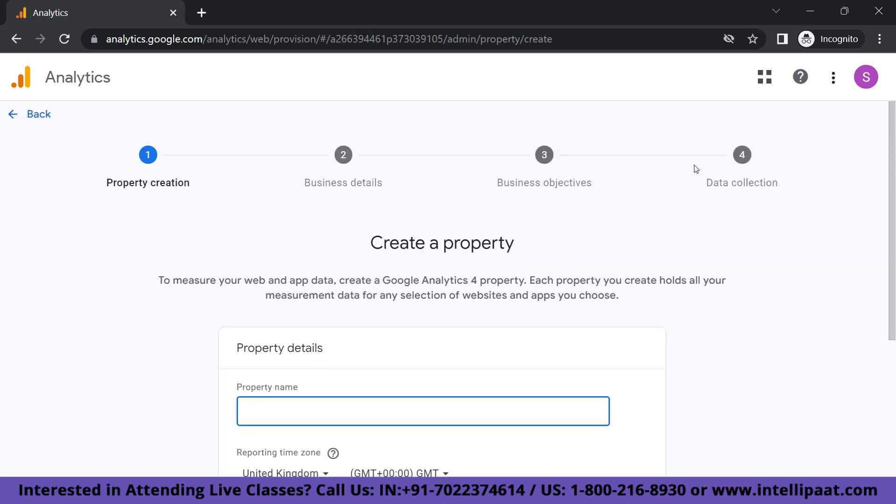
click(8, 44)
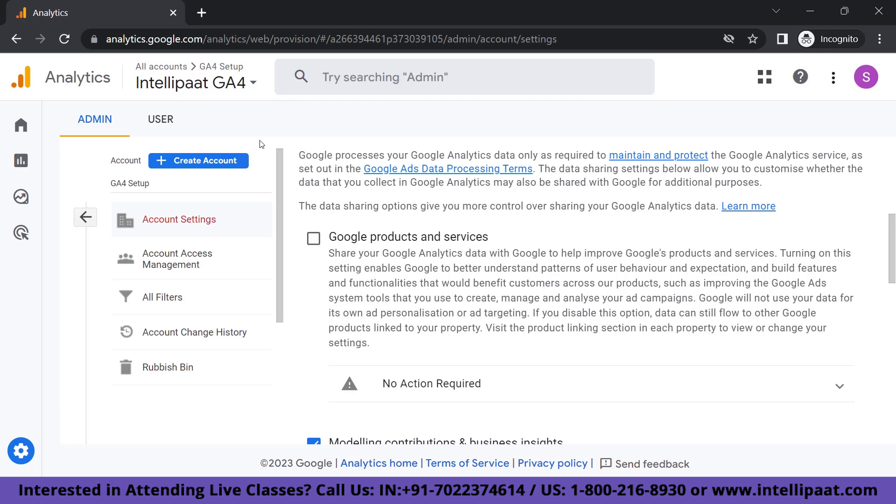
Return from the account settings to the admin overview and look through the account and property options
click(85, 218)
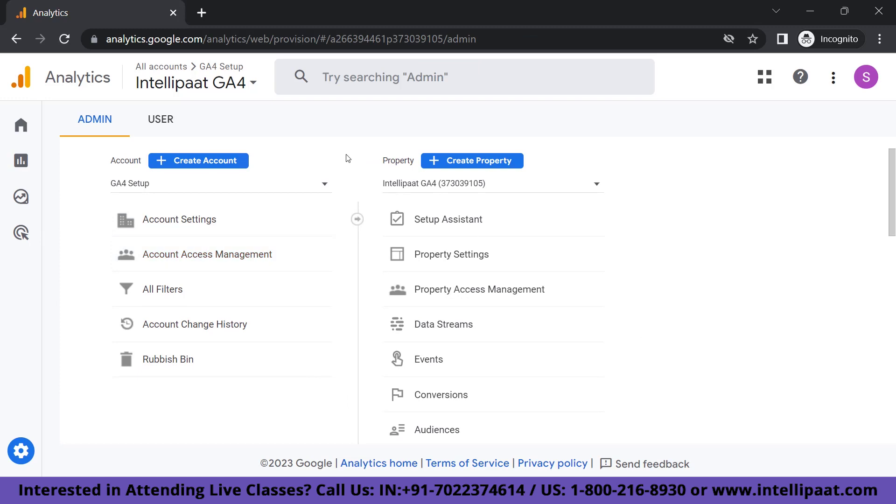
scroll(347, 157, down, 3)
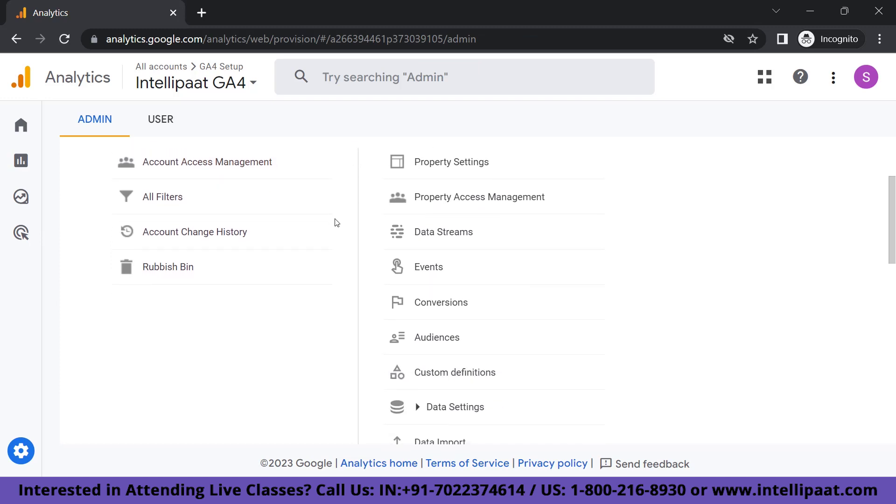
scroll(335, 222, up, 3)
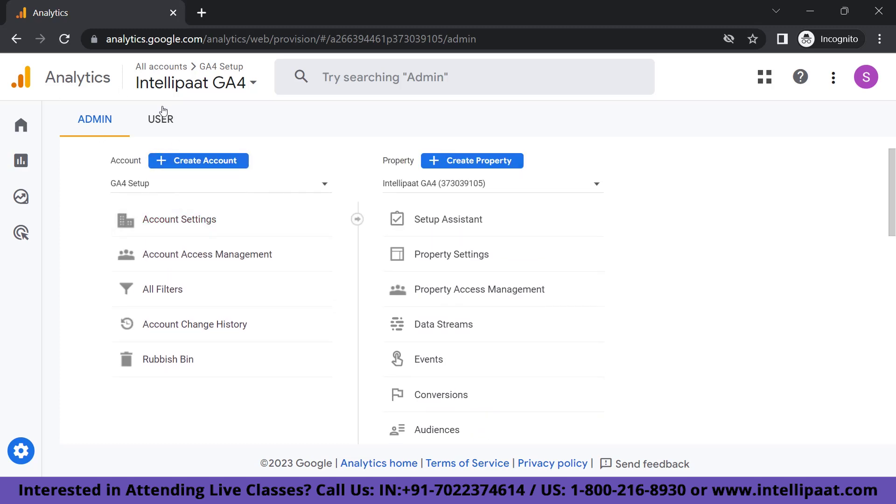